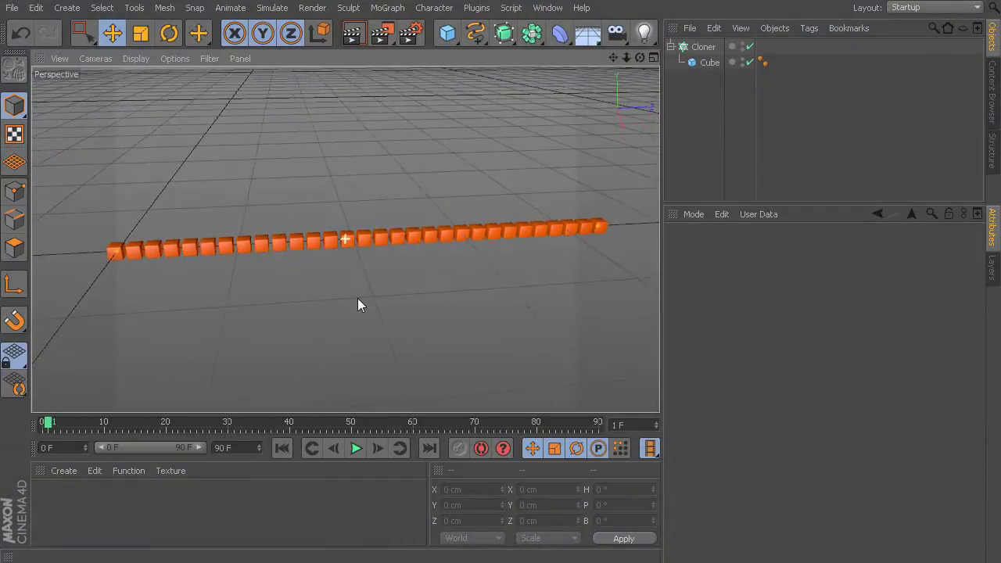
Step: Select the Cloner to show its Linear mode: 30 cube clones offset 15 cm along Z
mouse_move(358, 305)
alt+mouse_down()
mouse_move(389, 304)
mouse_move(383, 315)
mouse_move(387, 297)
alt+mouse_up()
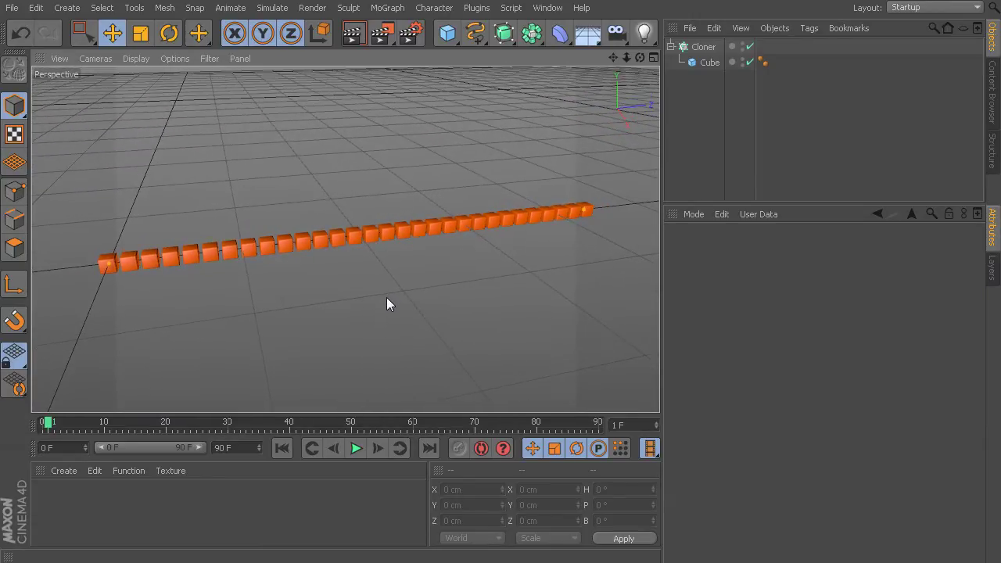
click(708, 63)
click(704, 48)
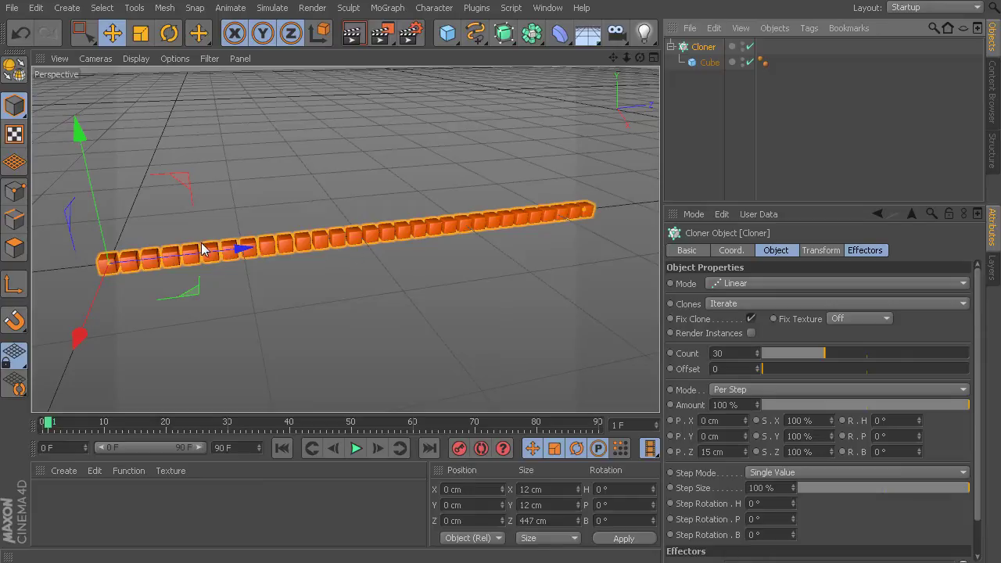
alt+drag(372, 256, 377, 267)
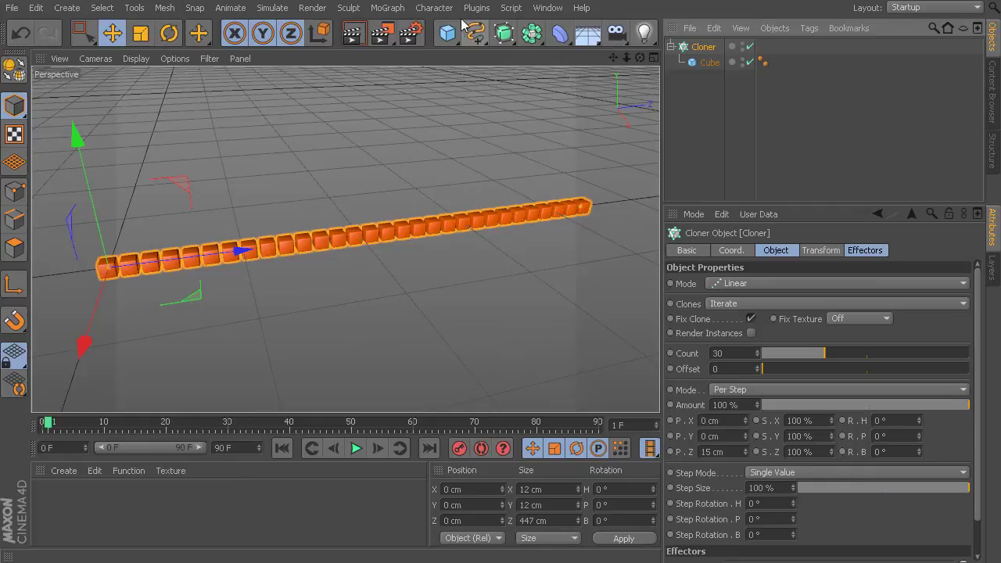
Step: Add a Step effector from MoGraph > Effector and confirm it is listed in the Cloner's Effectors
click(389, 9)
mouse_move(421, 33)
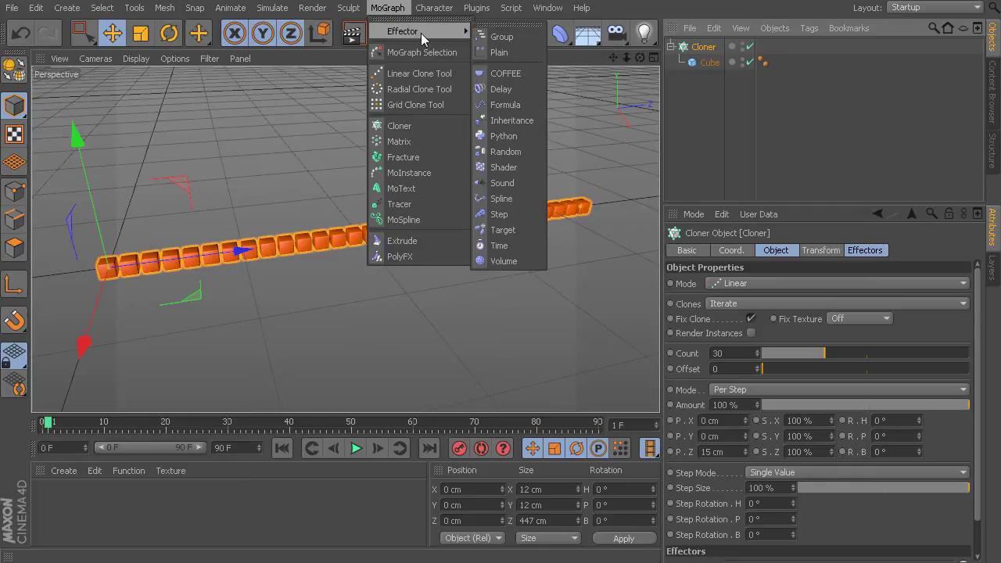
click(520, 217)
click(703, 62)
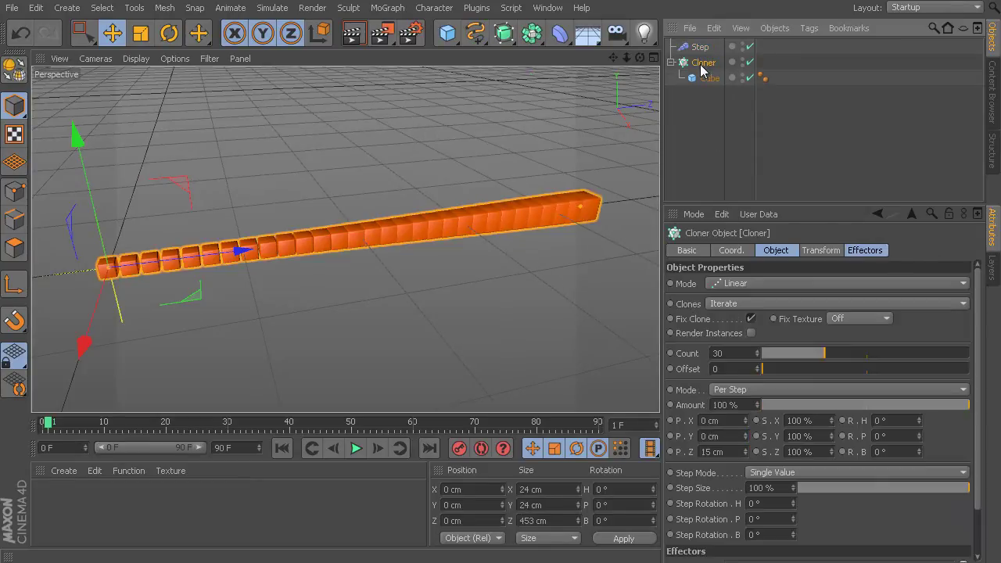
click(868, 252)
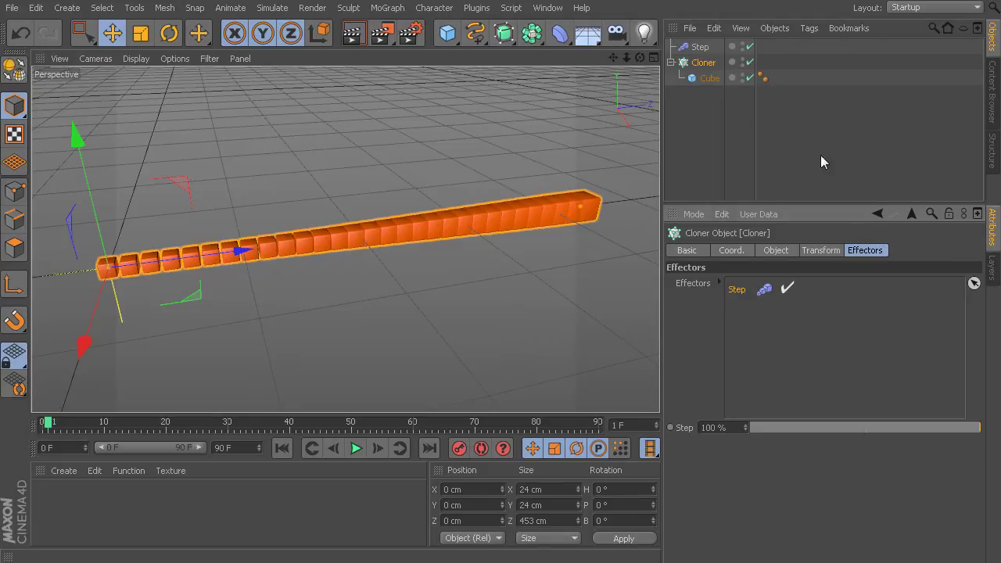
Step: Select the Step effector to show its Parameter tab: uniform Scale at 1, Relative mode
click(699, 46)
alt+middle_drag(455, 203, 427, 190)
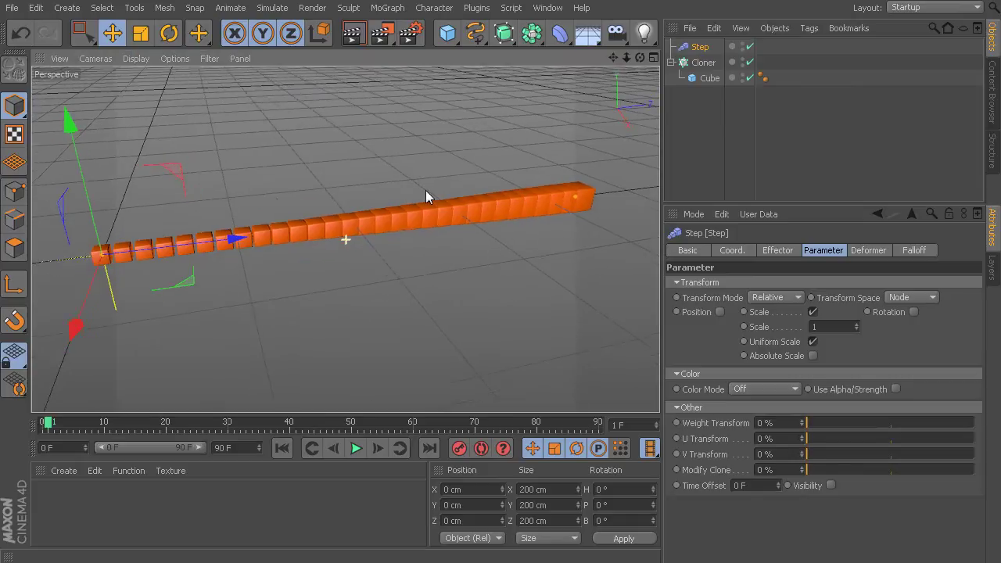
alt+drag(426, 190, 437, 187)
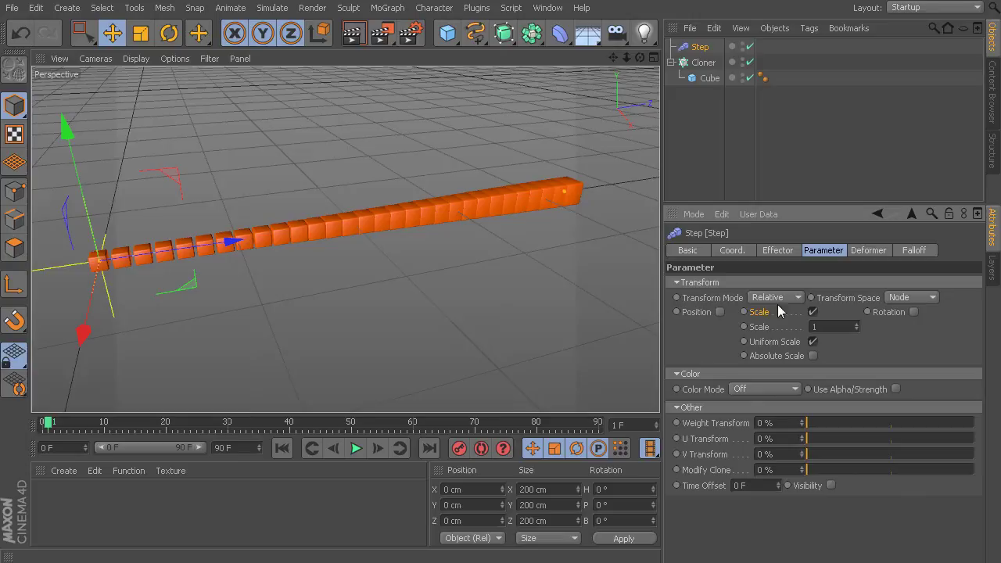
Step: Switch the Step effector from Scale to Position with P.Y set to 300 cm
click(813, 311)
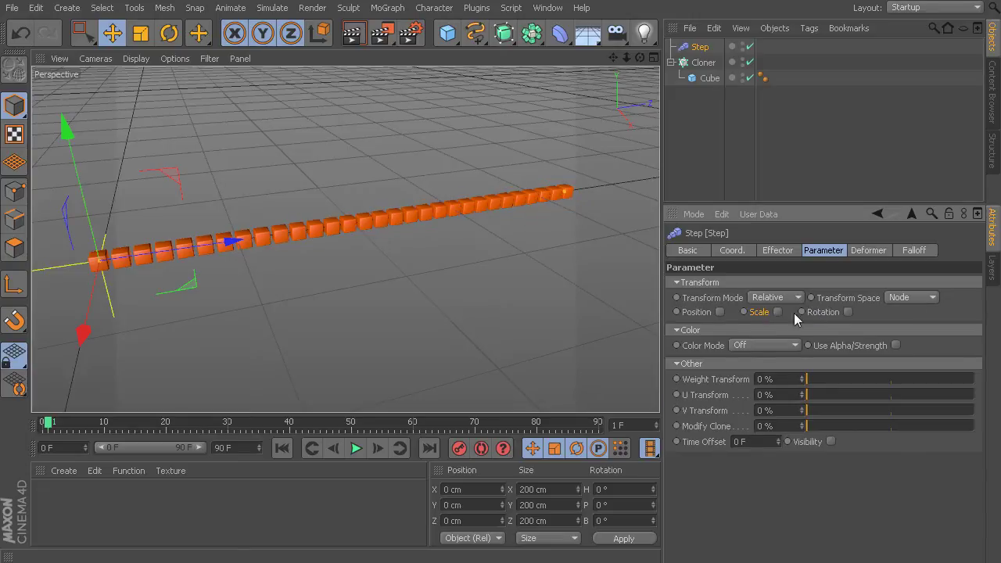
click(722, 312)
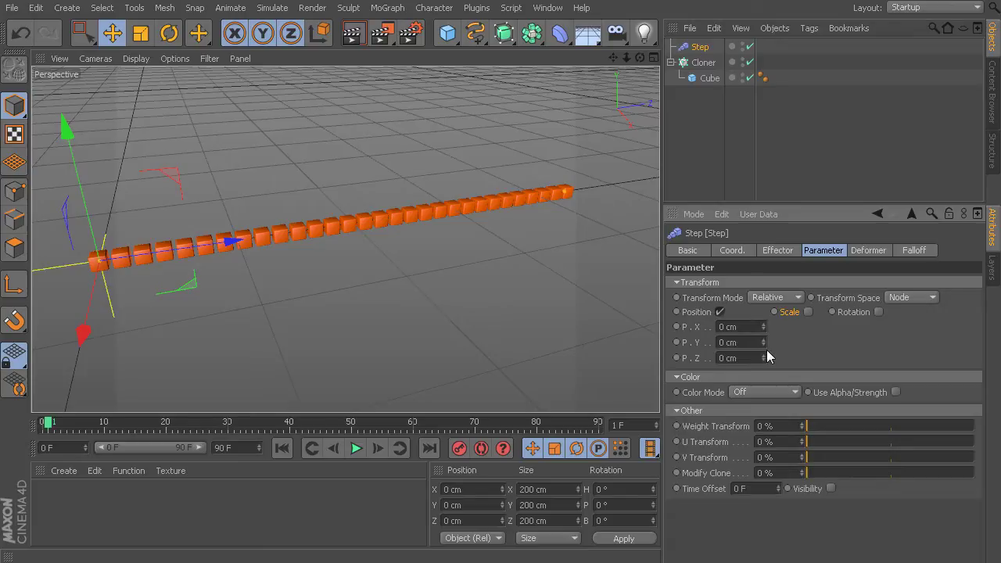
drag(764, 342, 763, 246)
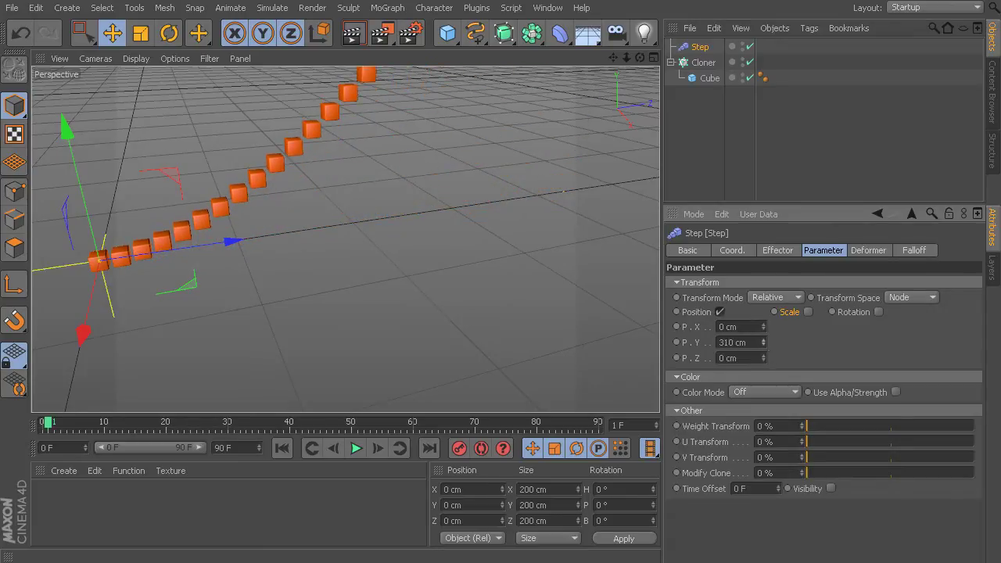
click(753, 345)
text(300)
key(Return)
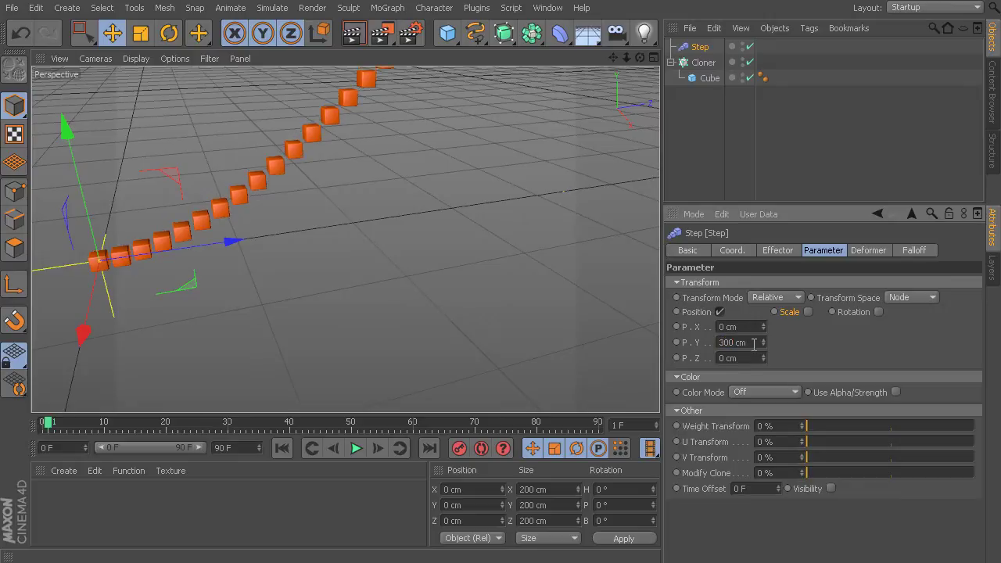
mouse_move(415, 210)
alt+mouse_down()
mouse_move(444, 253)
mouse_move(450, 306)
mouse_move(405, 297)
mouse_move(383, 273)
mouse_move(394, 282)
mouse_move(345, 295)
alt+mouse_up()
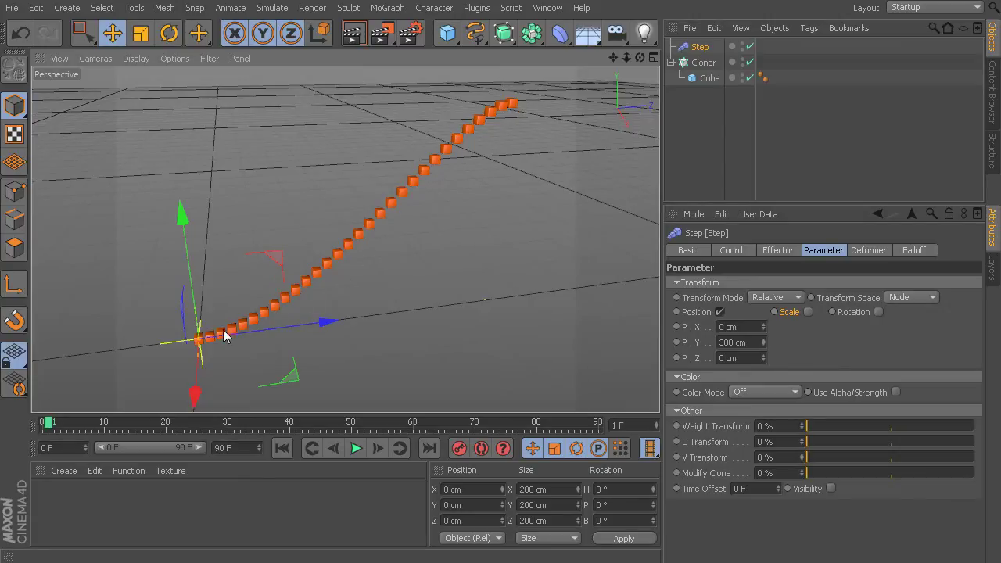
alt+drag(331, 320, 401, 275)
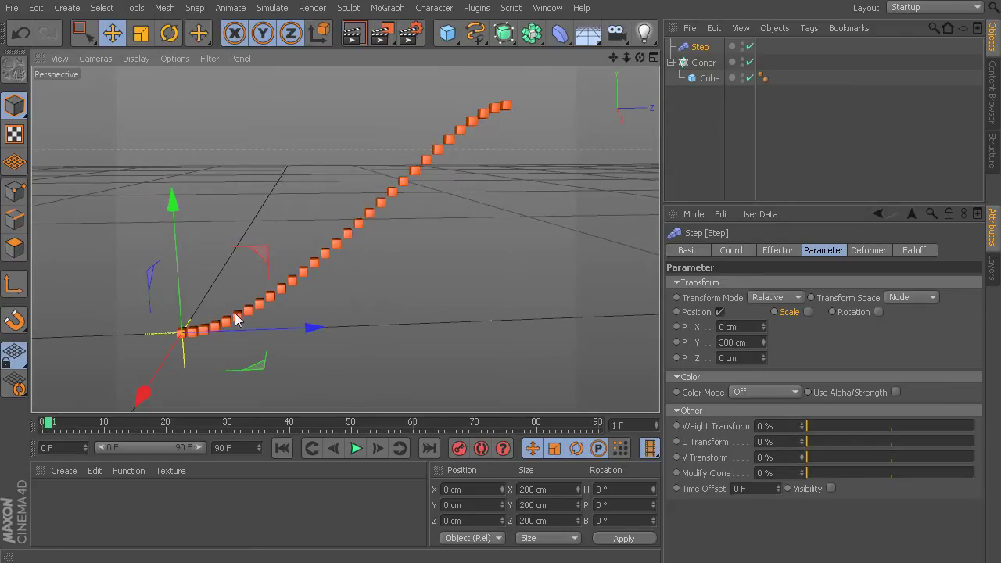
alt+drag(361, 329, 276, 340)
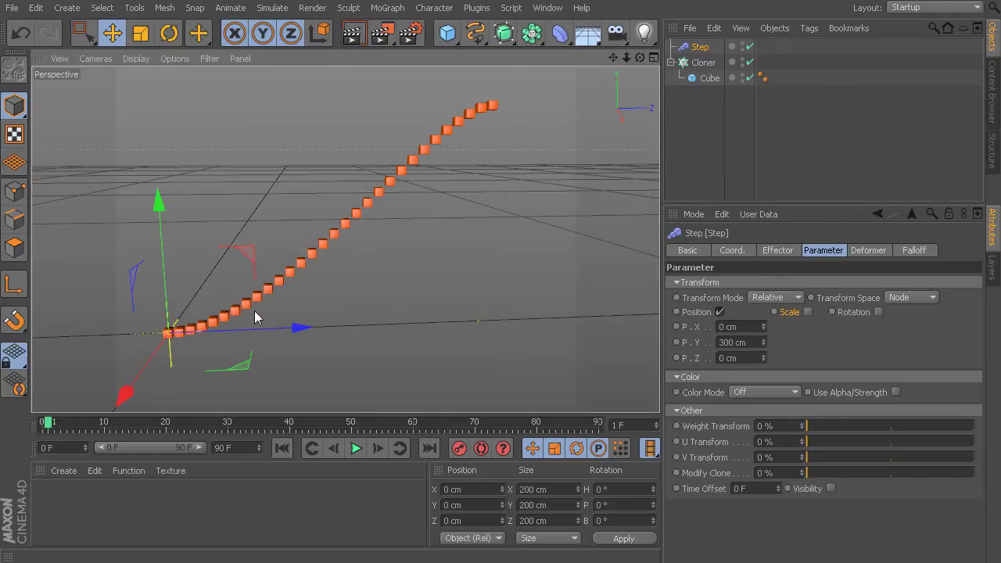
Step: Show the Step effector's strength and spline curve, and enlarge the Attributes area to fit them
click(779, 254)
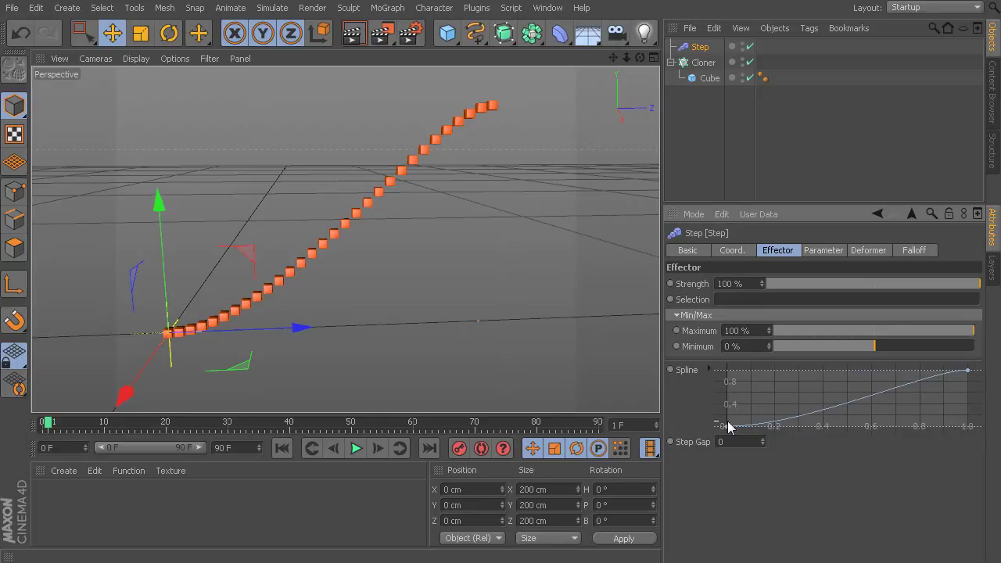
alt+drag(507, 339, 484, 301)
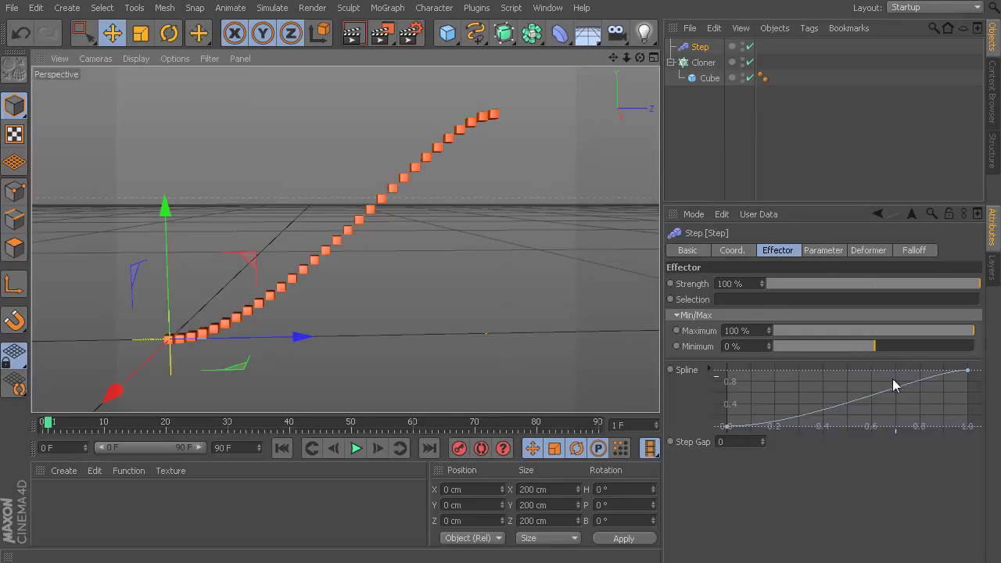
click(968, 371)
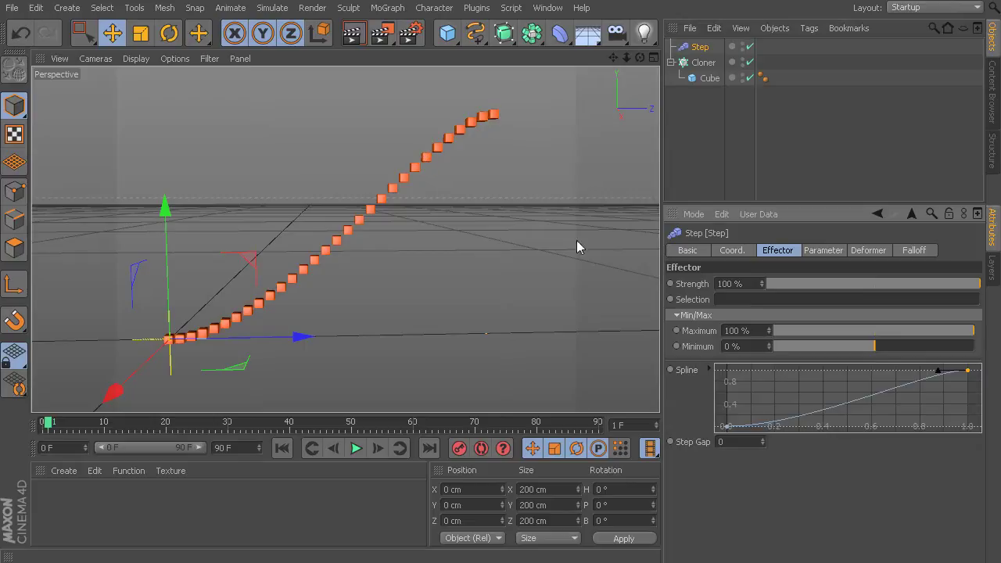
click(827, 396)
drag(787, 205, 763, 101)
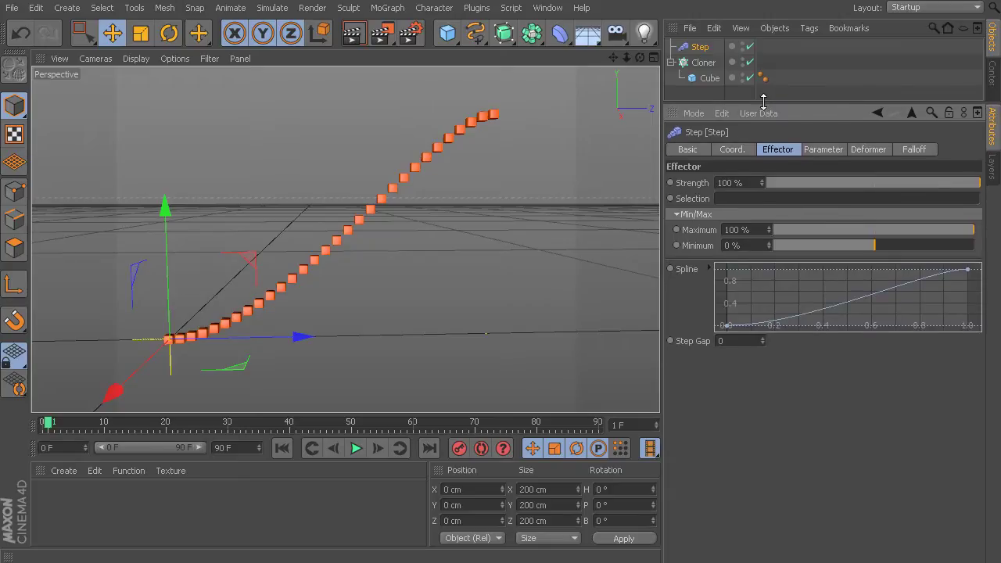
Step: Apply the Linear spline preset to the Step effector's curve so the cubes climb straight
right_click(732, 273)
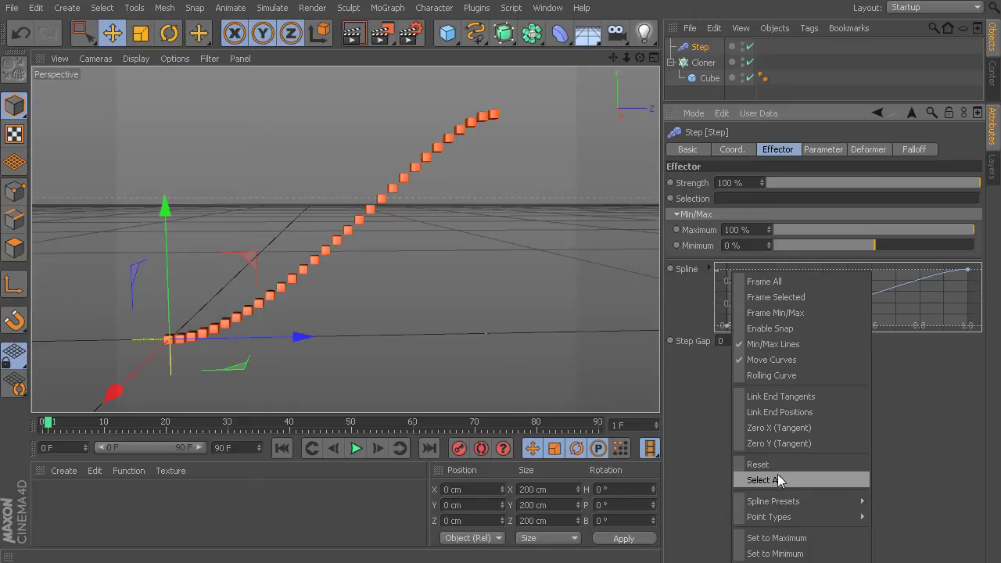
mouse_move(764, 507)
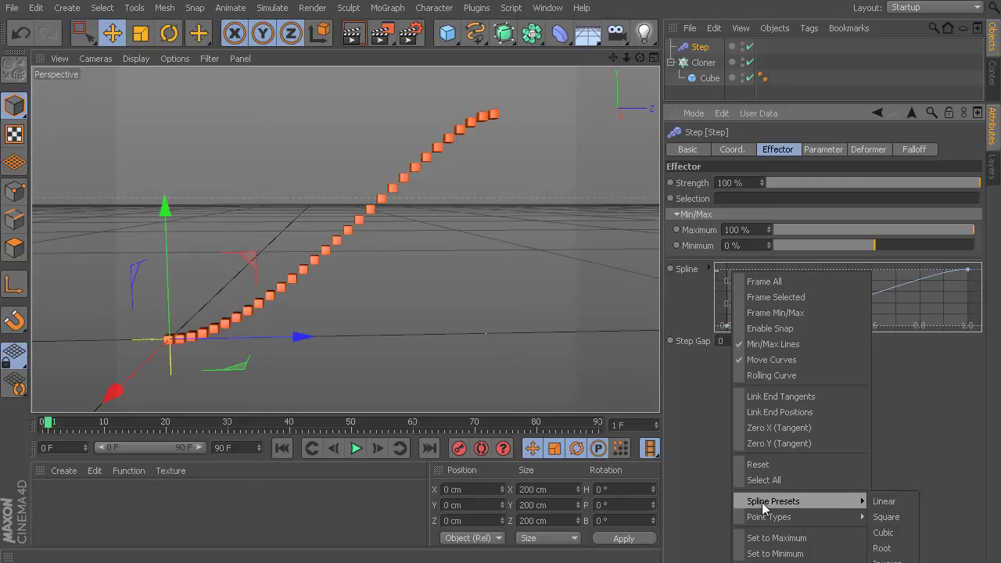
click(901, 502)
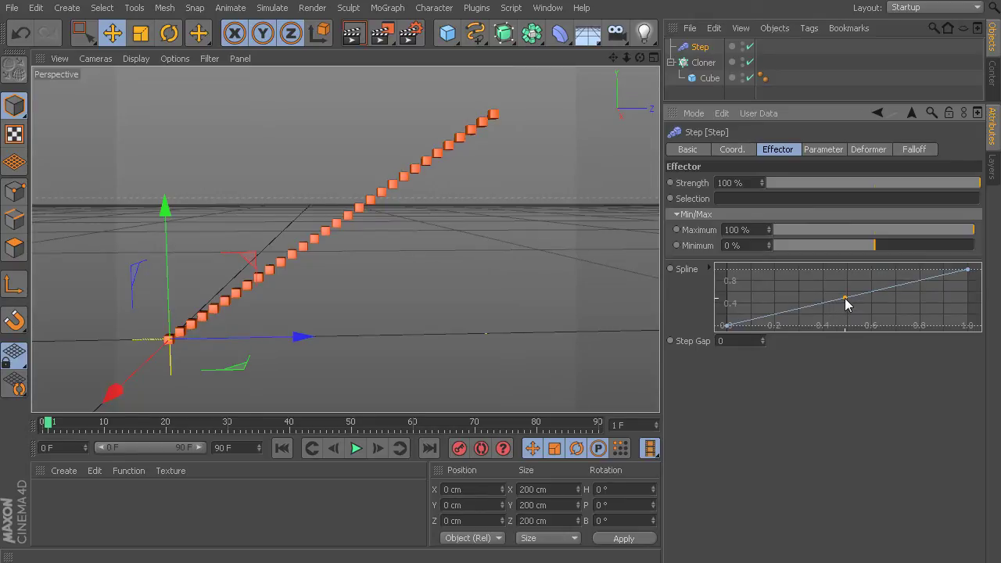
Step: Reshape the Step spline to peak at 0.5 in the middle with its right endpoint at 0
mouse_move(846, 303)
mouse_down()
mouse_move(845, 280)
mouse_move(851, 314)
mouse_move(850, 279)
mouse_up()
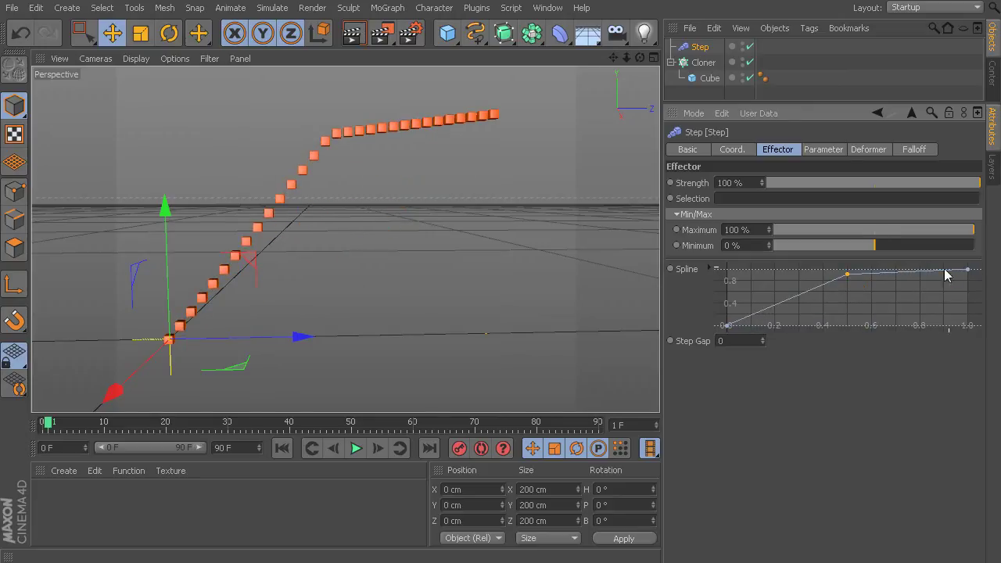
drag(968, 271, 969, 348)
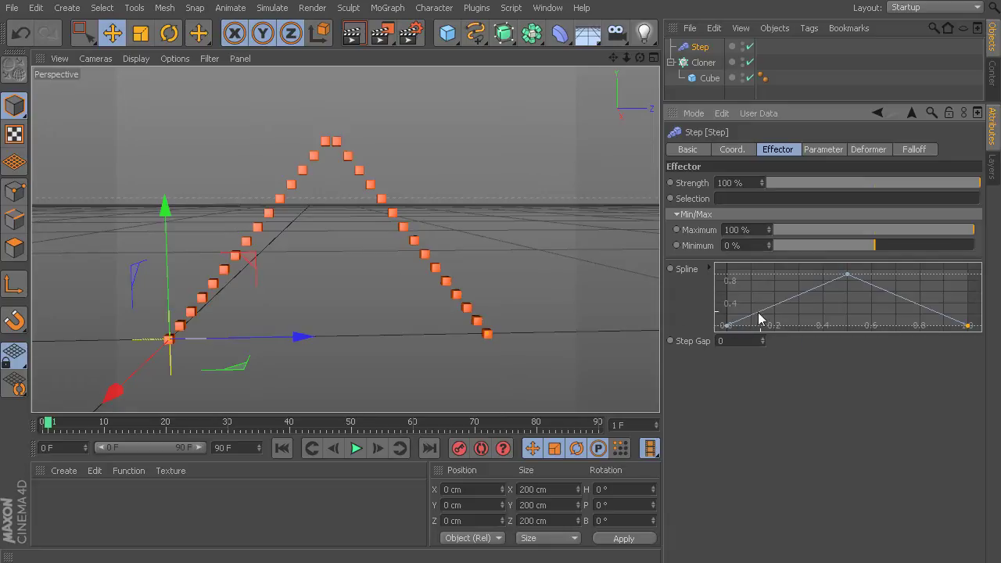
click(848, 276)
click(823, 150)
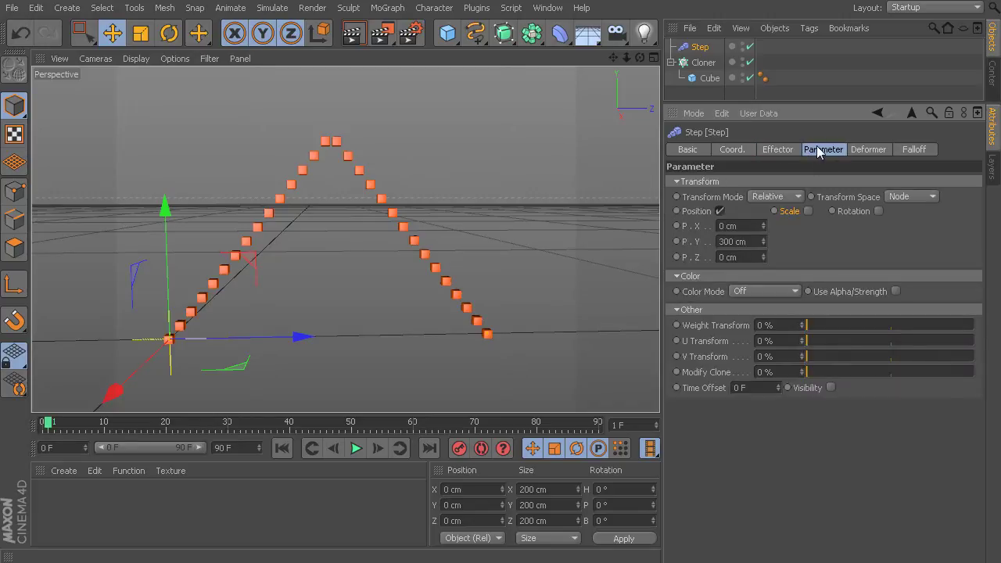
Step: Replace Position with non-uniform Scale and stretch the clones in height to S.Y 21.97
click(720, 211)
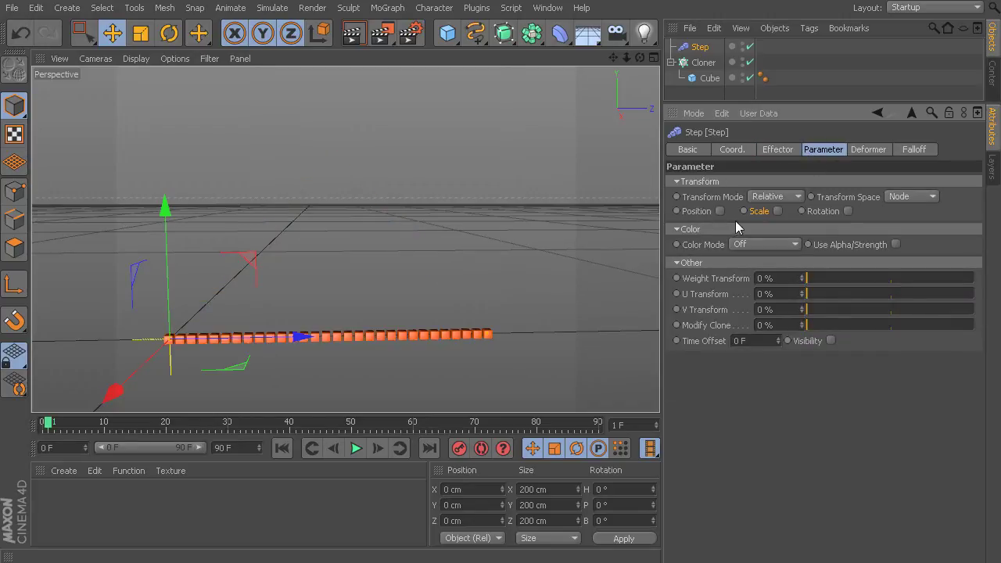
click(778, 211)
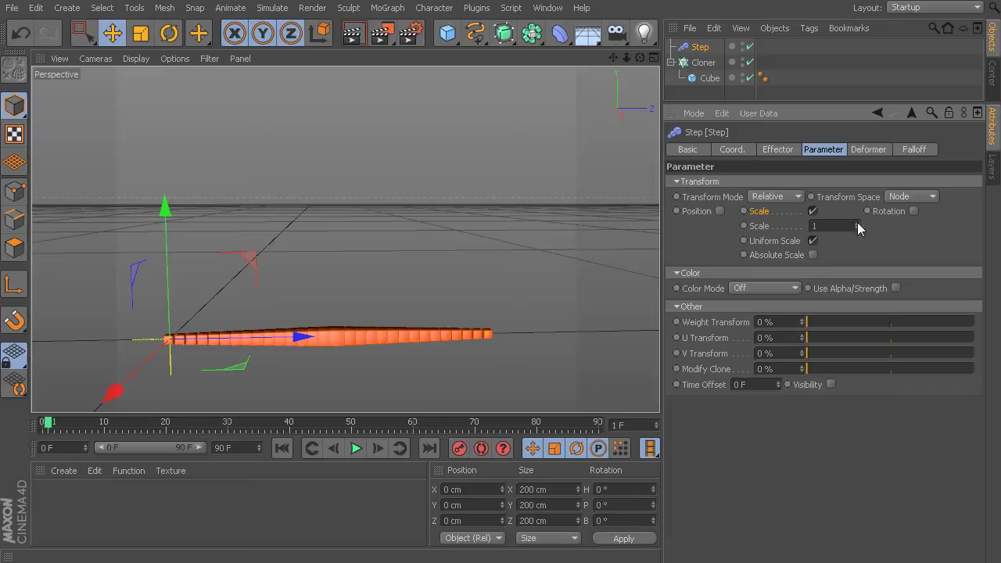
click(814, 241)
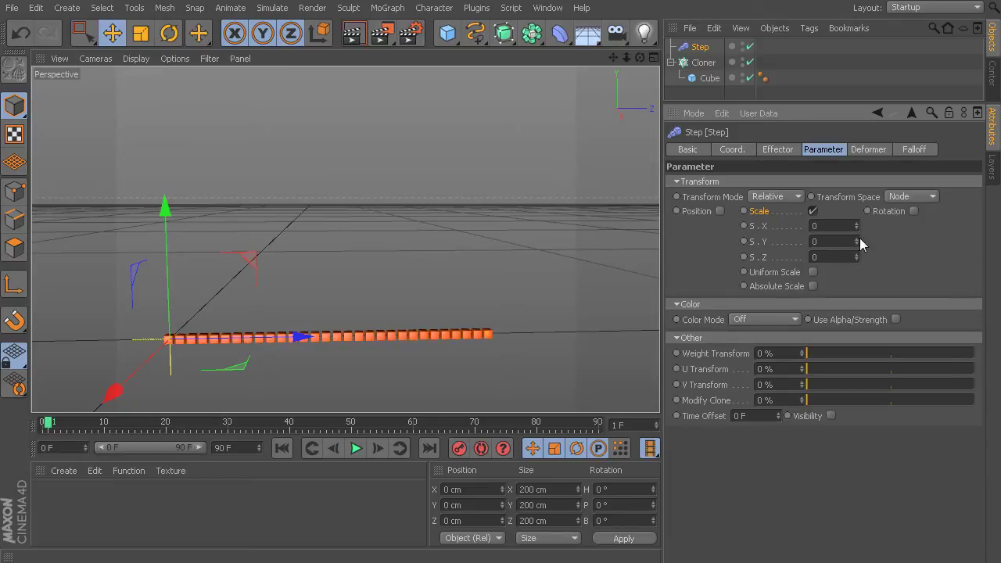
drag(857, 243, 857, 196)
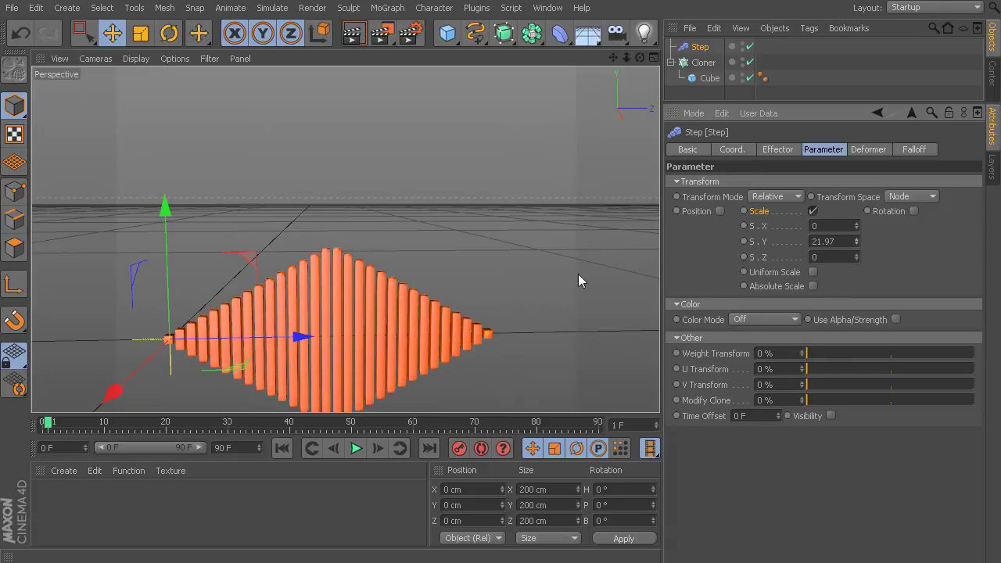
alt+drag(578, 274, 612, 174)
Step: Raise the spline's end knot back to full height and lower the middle peak knot
click(775, 150)
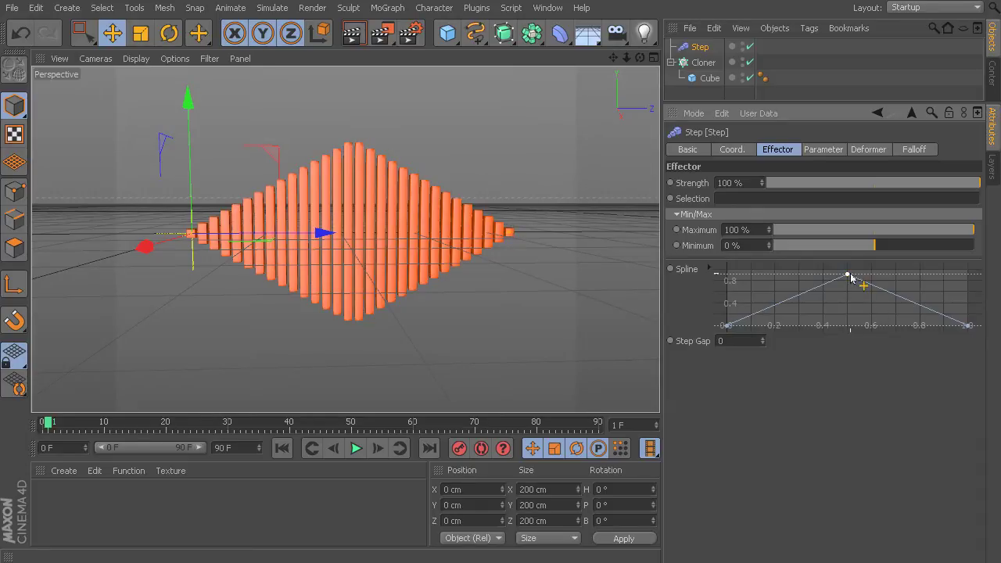
mouse_move(970, 331)
mouse_down()
mouse_move(972, 269)
mouse_move(960, 345)
mouse_move(971, 269)
mouse_up()
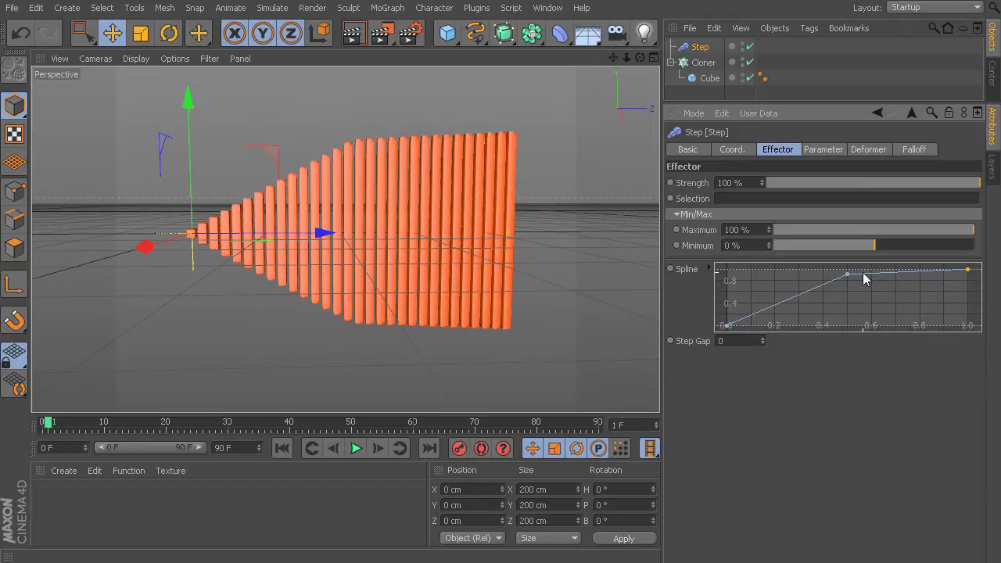
mouse_move(849, 276)
mouse_down()
mouse_move(876, 324)
mouse_move(832, 327)
mouse_move(819, 295)
mouse_up()
Step: Apply the Square spline preset so cube heights grow slowly, then steeply toward the row's end
right_click(760, 278)
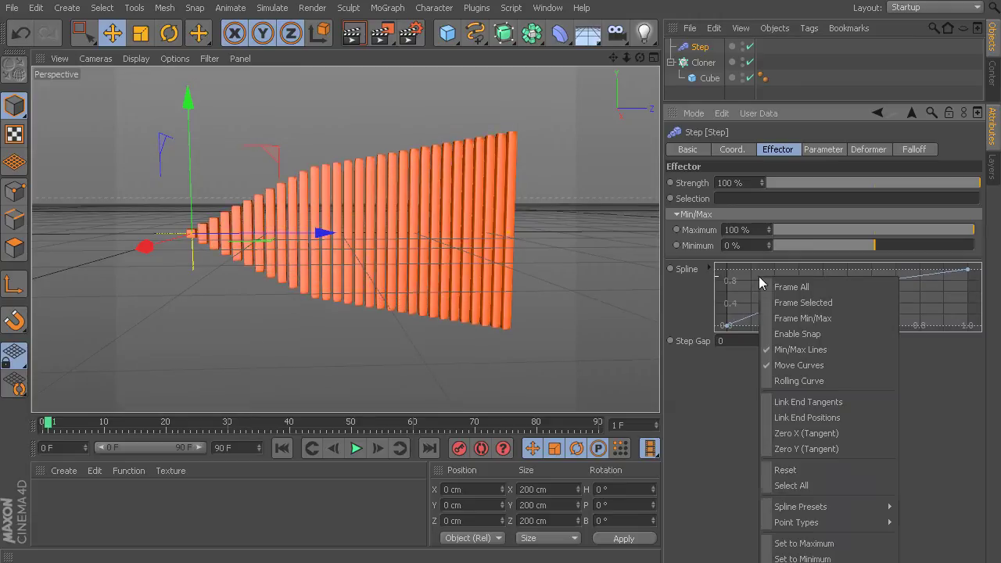
mouse_move(816, 510)
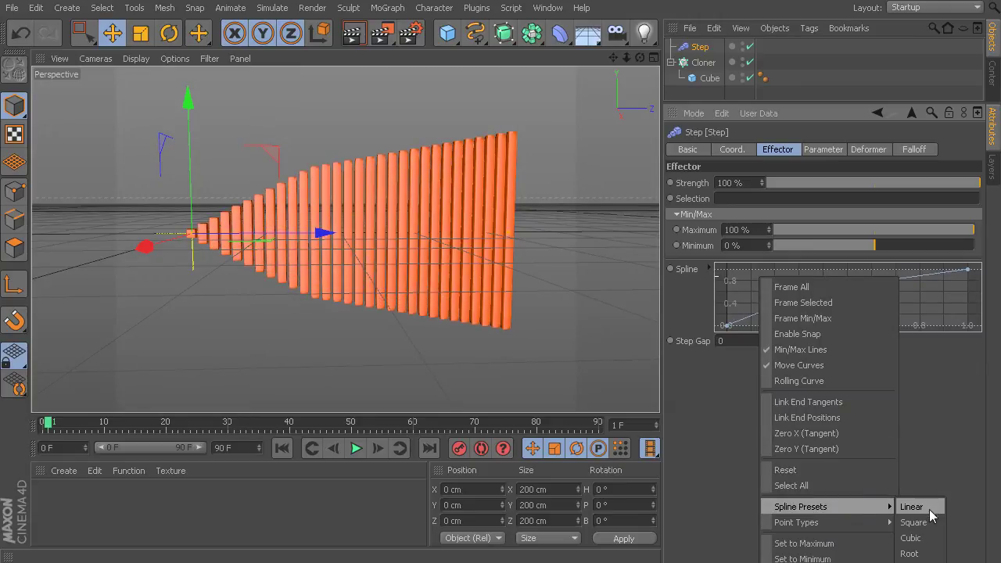
click(914, 523)
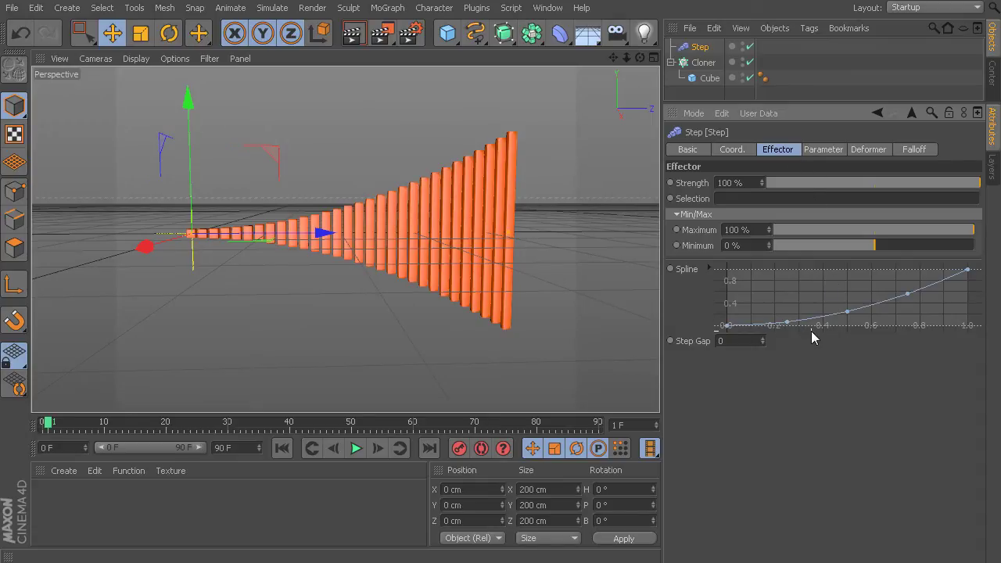
alt+drag(496, 267, 415, 297)
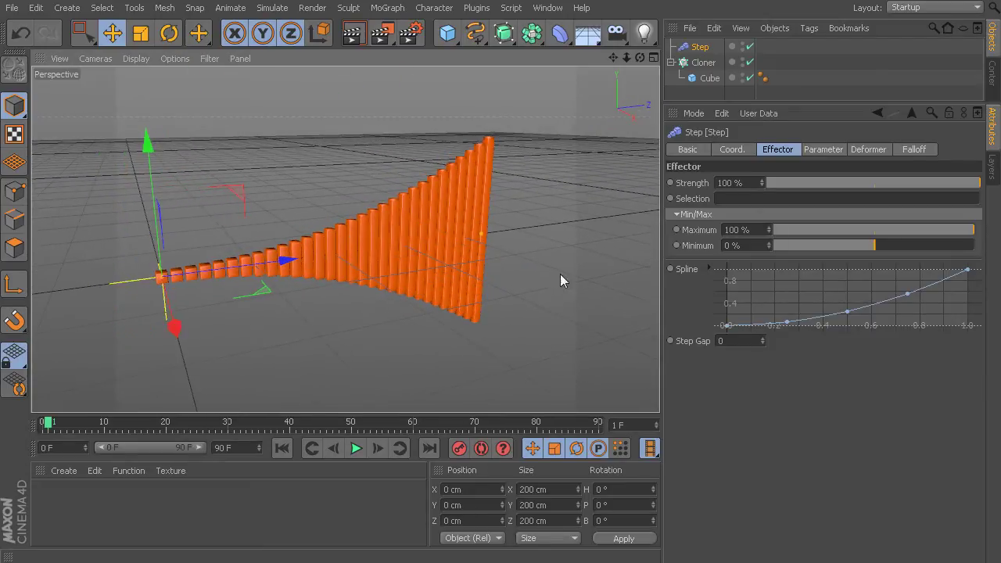
Step: Give the Step effector a Linear falloff and move it along Z to 596.506 cm past the cubes
click(920, 150)
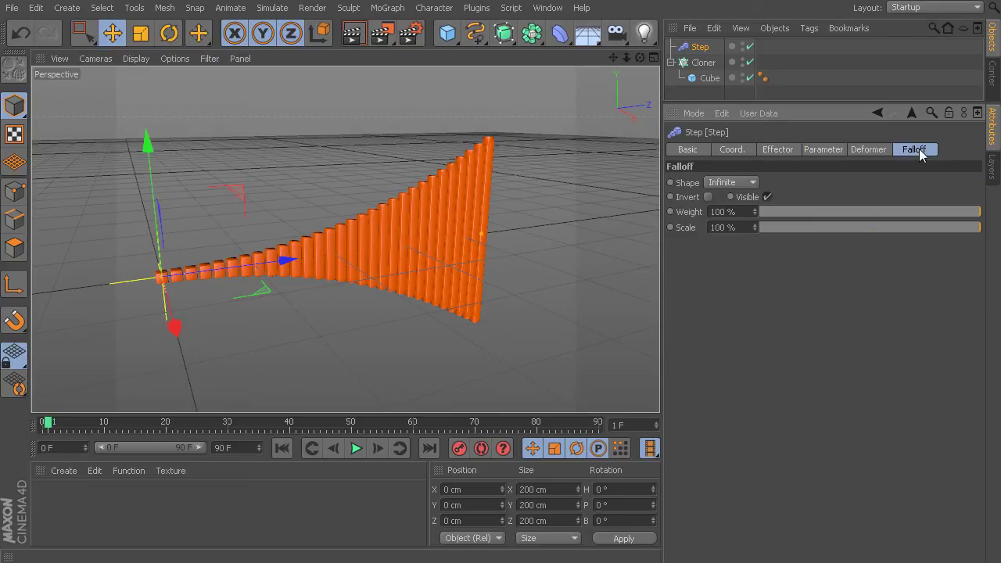
click(736, 182)
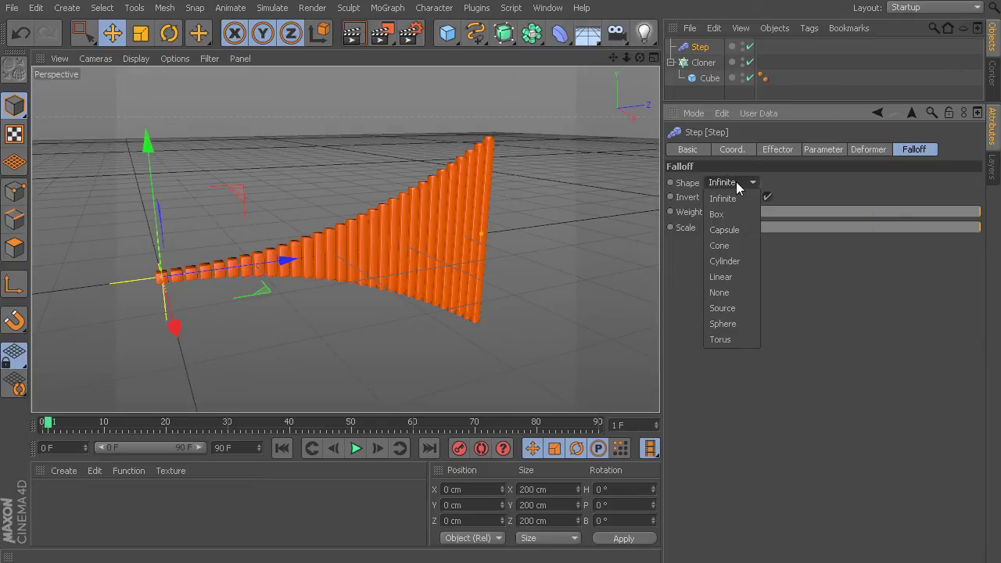
click(739, 276)
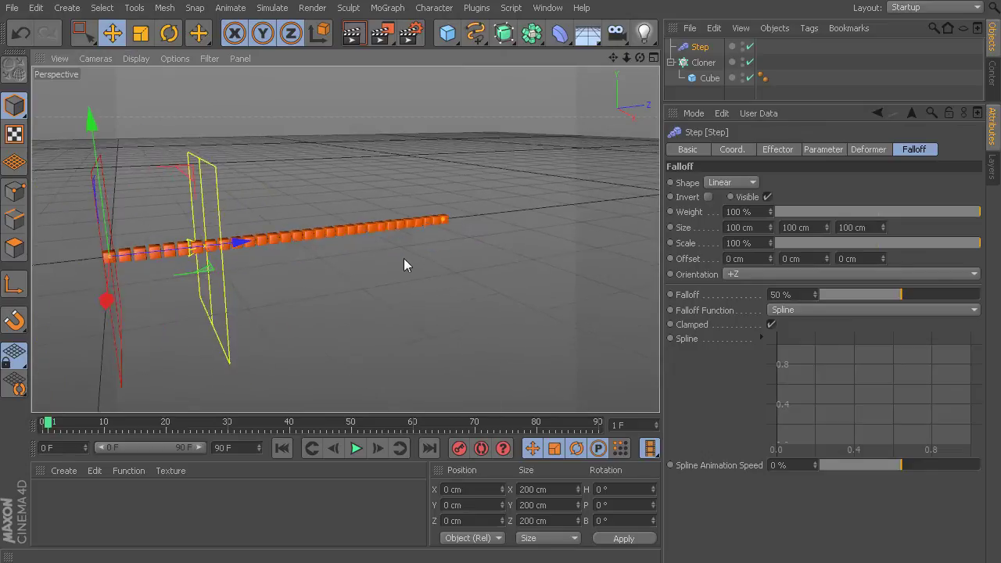
alt+drag(404, 258, 386, 238)
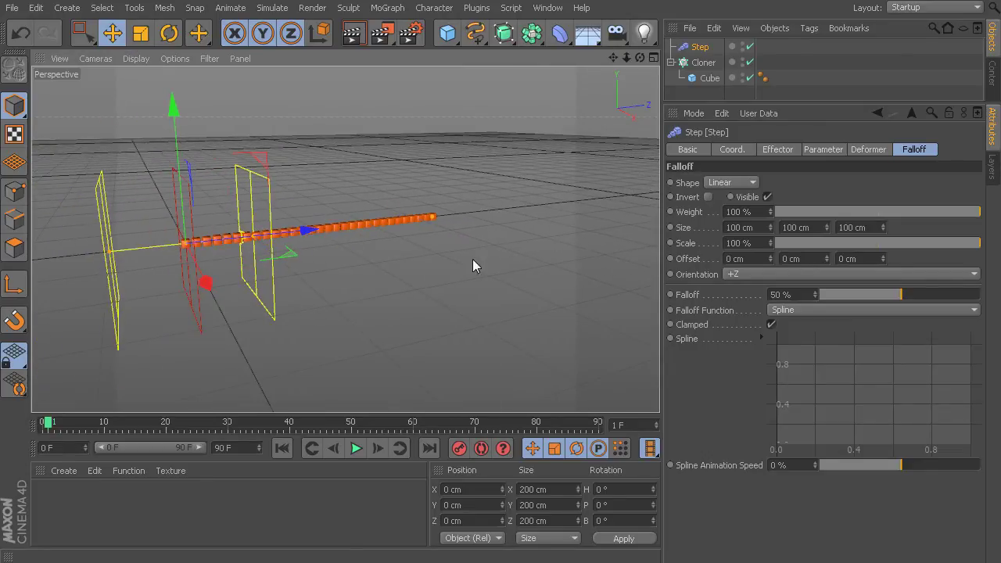
drag(313, 230, 660, 212)
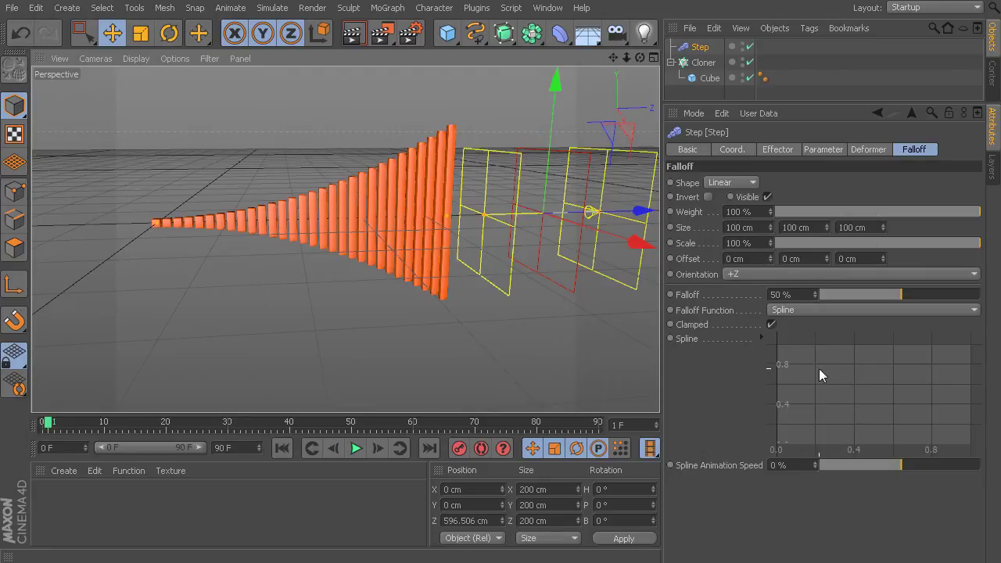
Step: Reset the falloff spline to a straight ramp and play it at 65% Spline Animation Speed
right_click(796, 357)
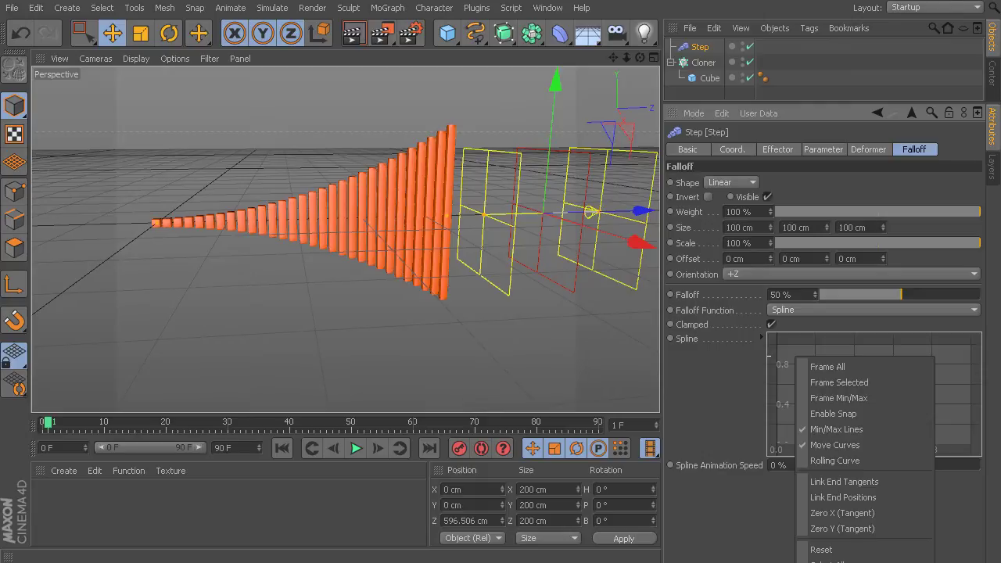
click(822, 550)
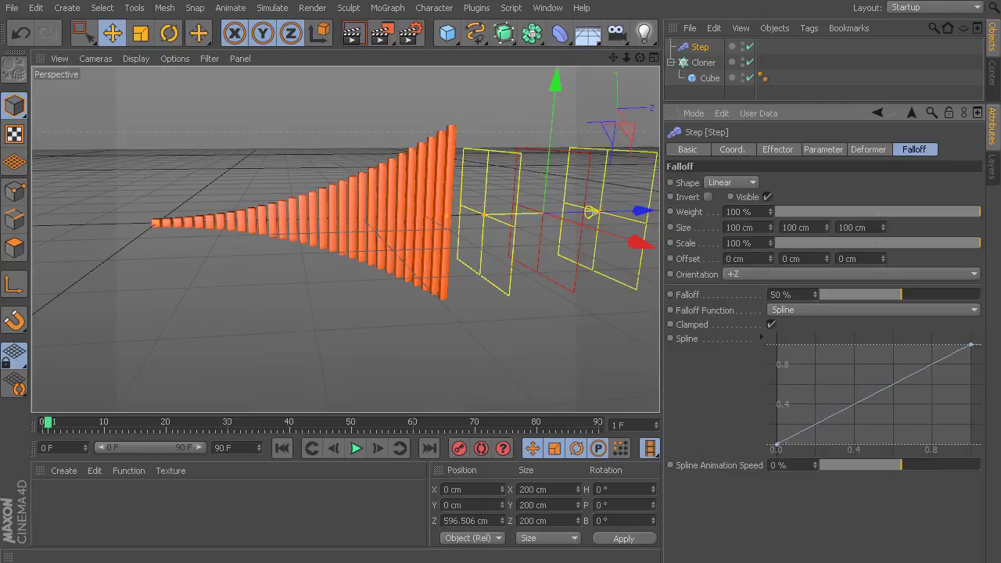
click(356, 448)
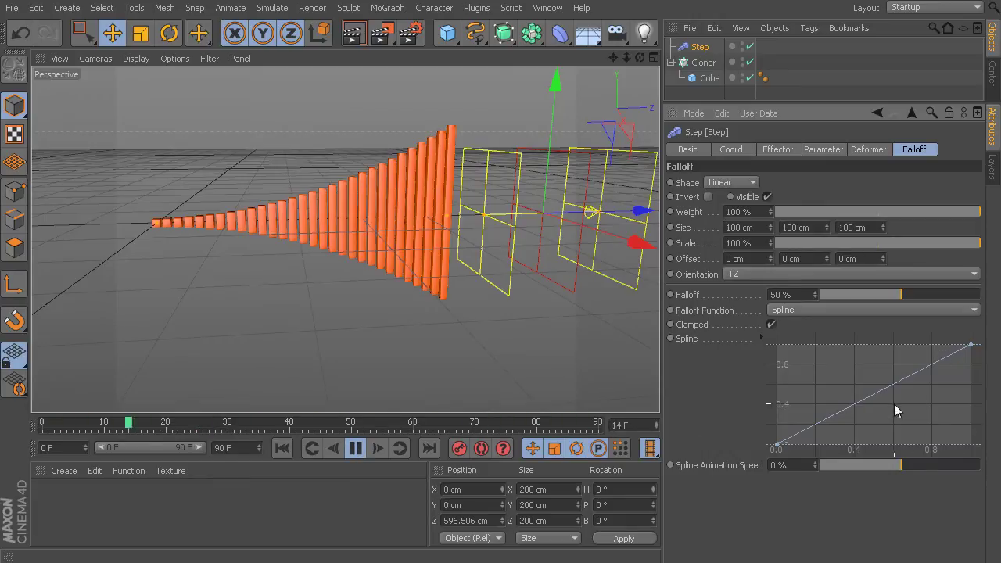
drag(909, 464, 954, 464)
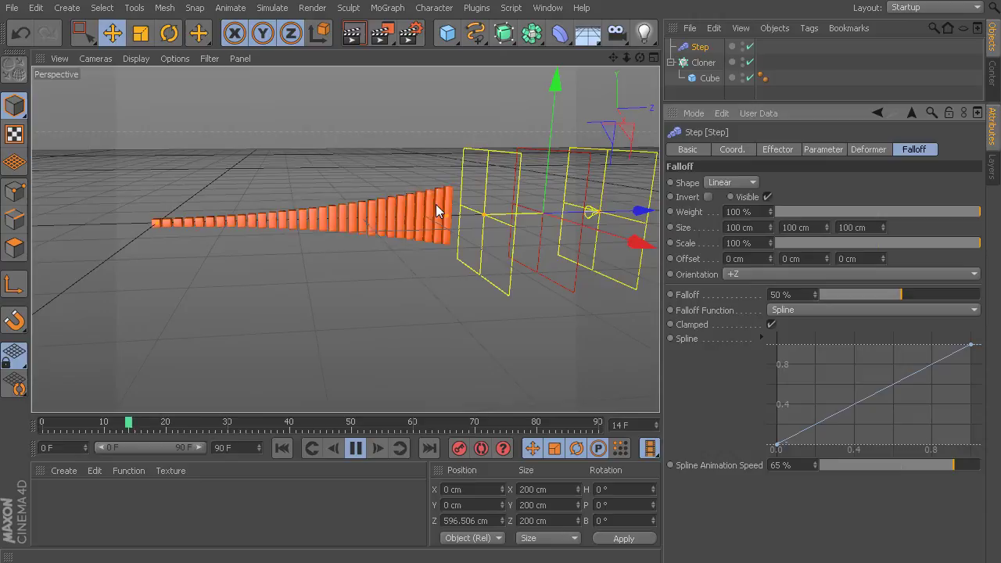
Step: Uncheck Clamped and reshape the falloff spline: ends at 0, middle point raised to 1
click(771, 324)
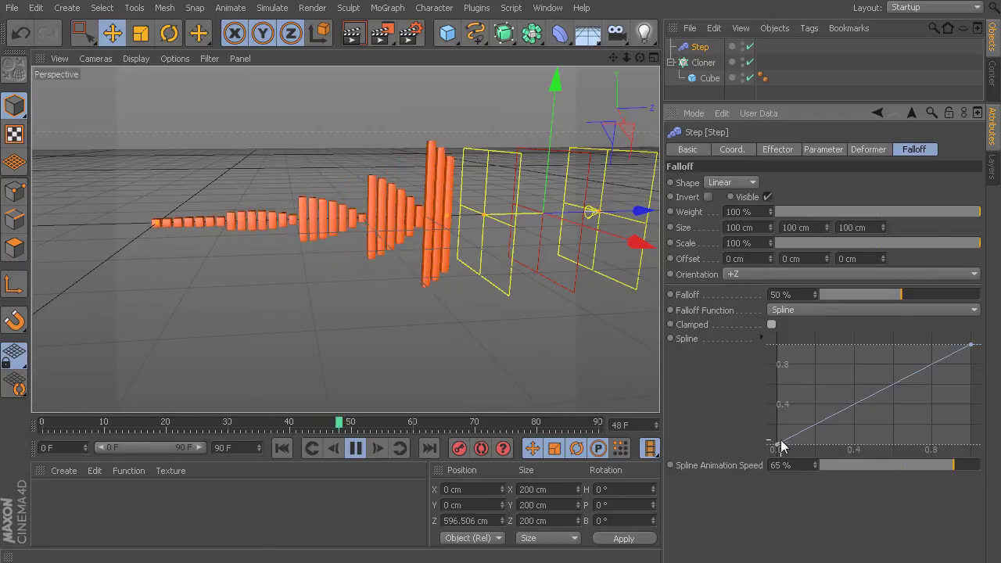
mouse_move(782, 446)
mouse_down()
mouse_move(772, 335)
mouse_move(778, 464)
mouse_up()
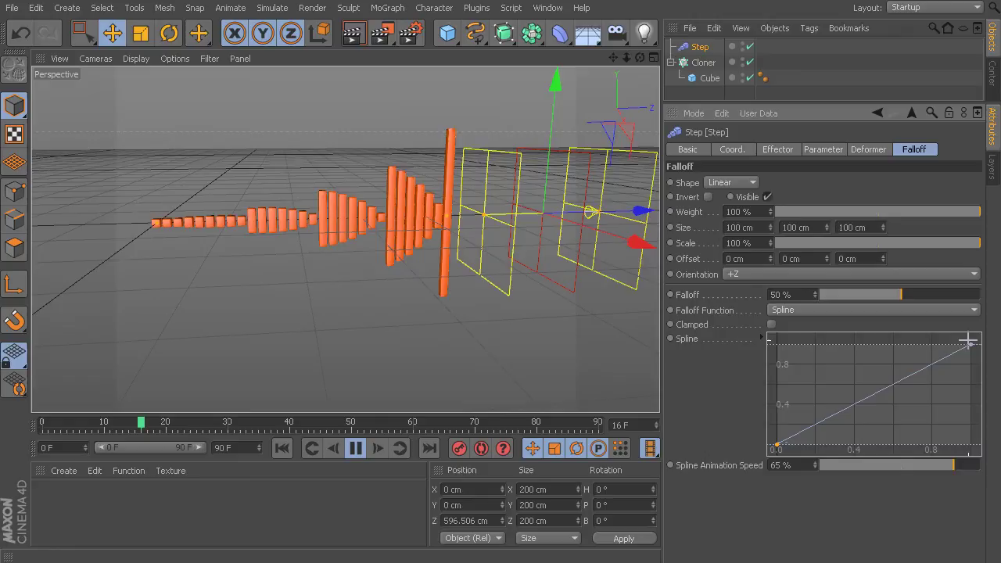
drag(972, 345, 974, 449)
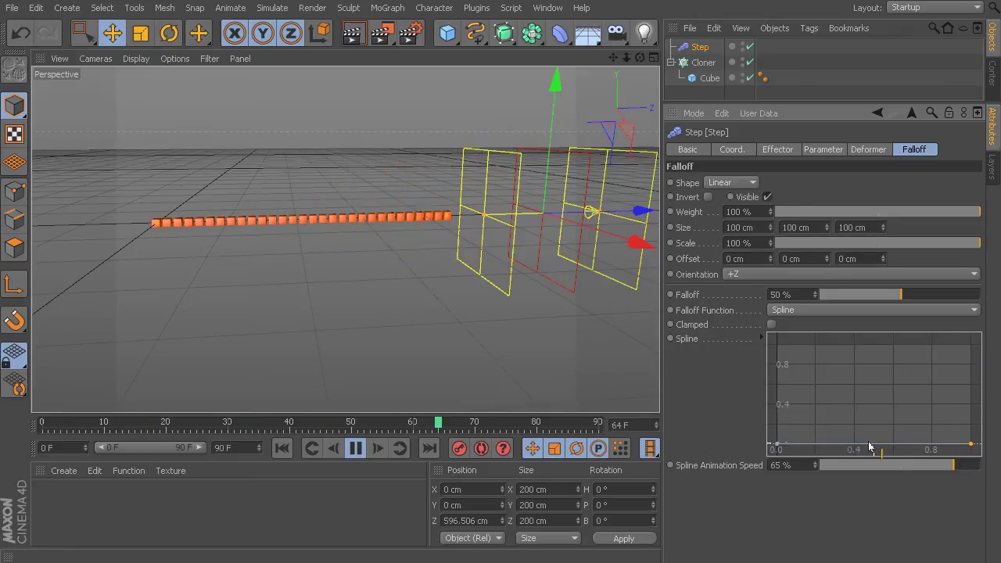
drag(873, 444, 874, 351)
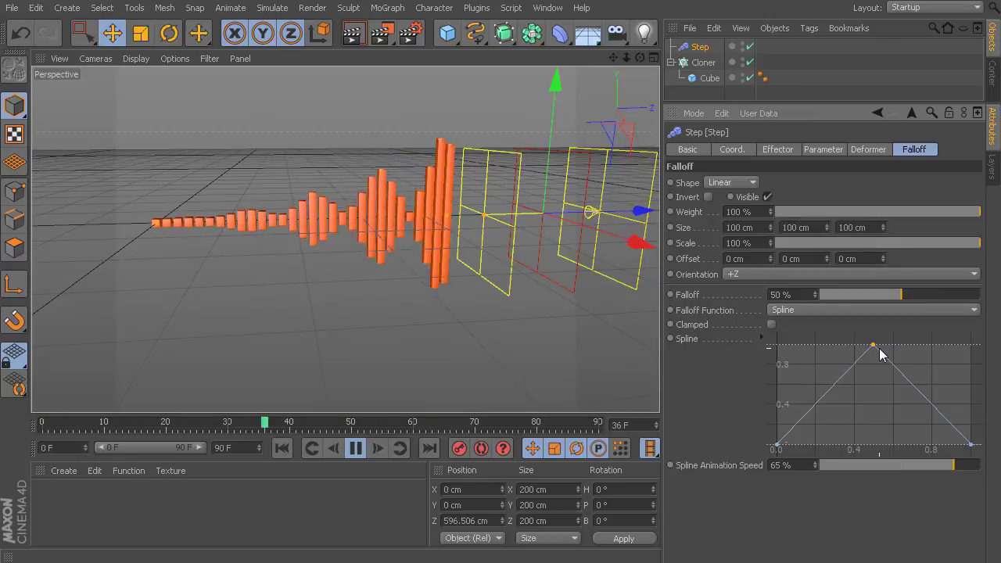
Step: Restart playback and raise the Effector tab spline's first point to about 0.9
click(356, 448)
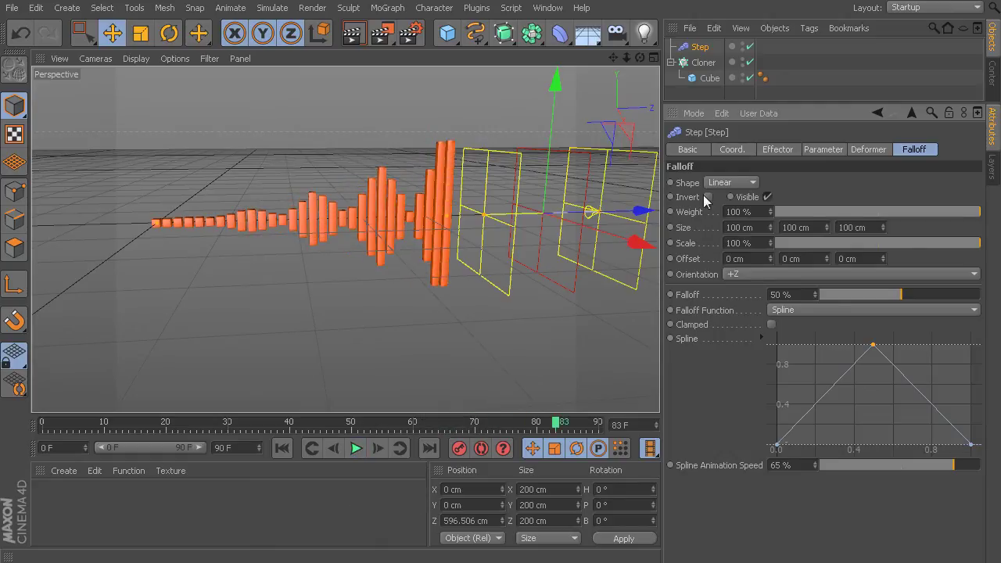
click(781, 150)
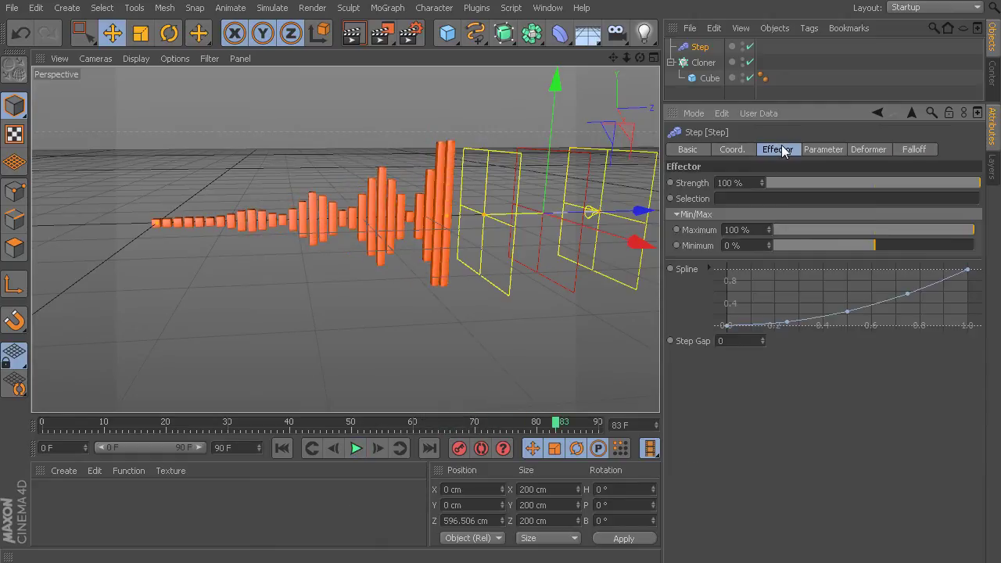
click(915, 150)
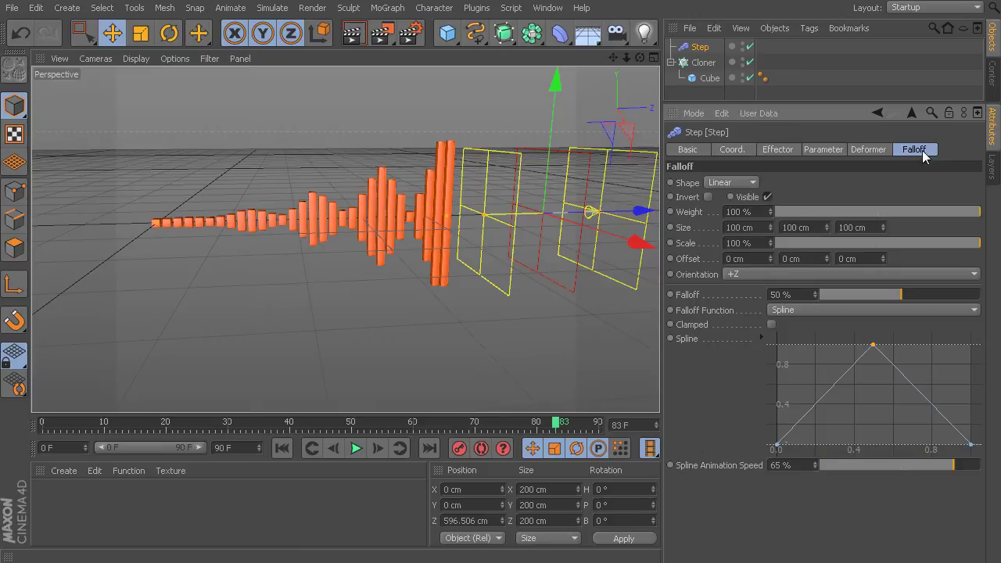
click(358, 449)
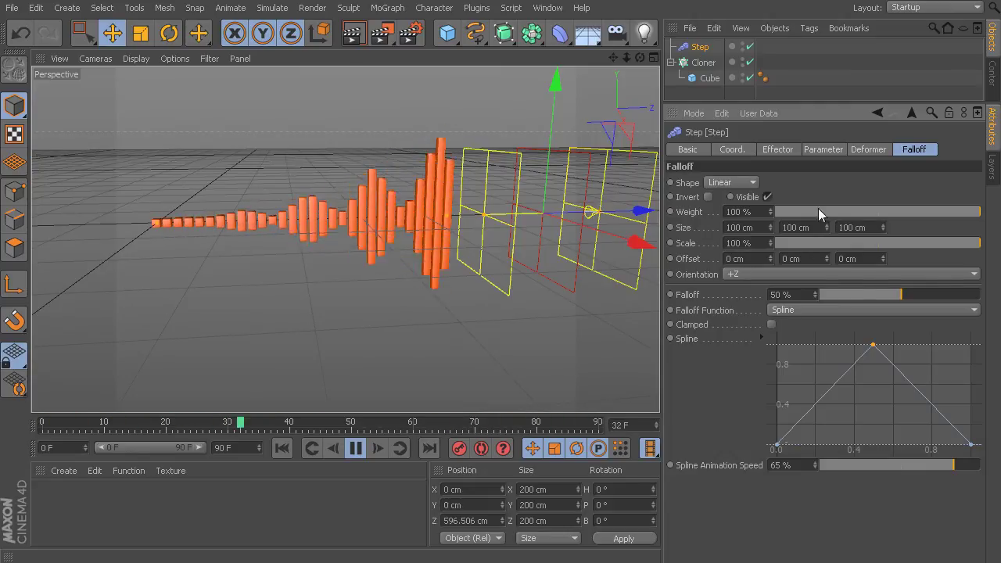
click(777, 148)
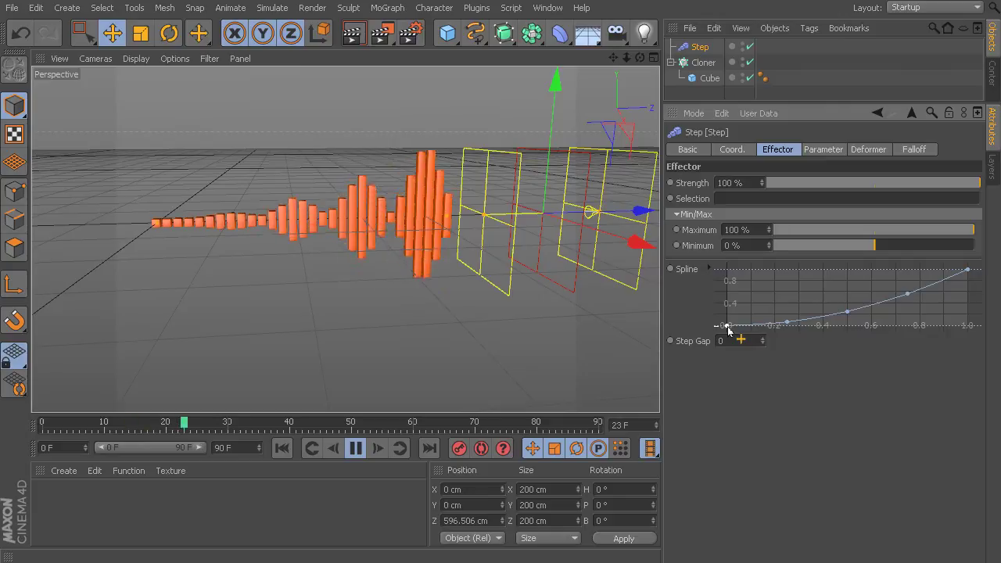
drag(727, 325, 716, 267)
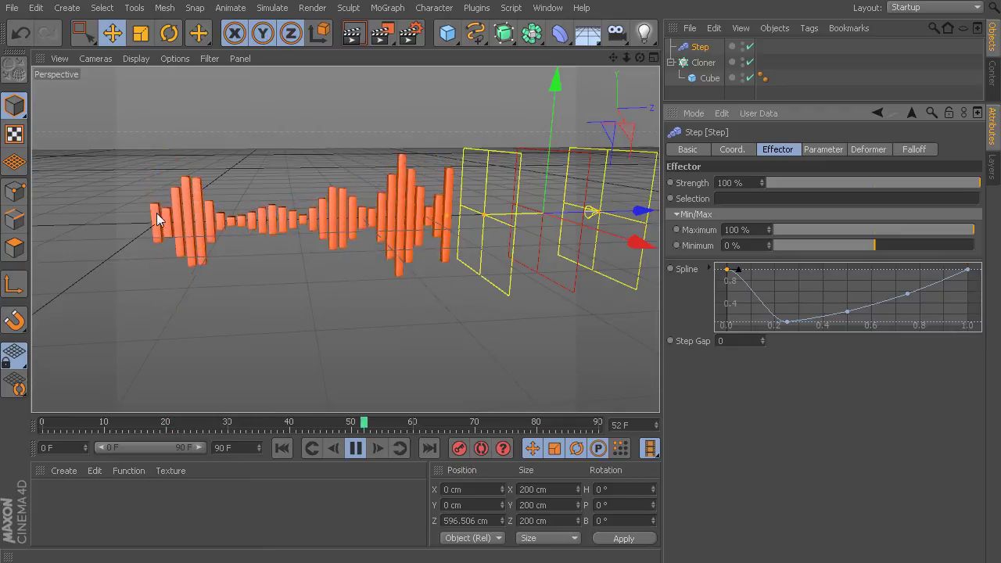
Step: Reset the Effector spline to the Linear preset and raise its start point to full value
right_click(815, 286)
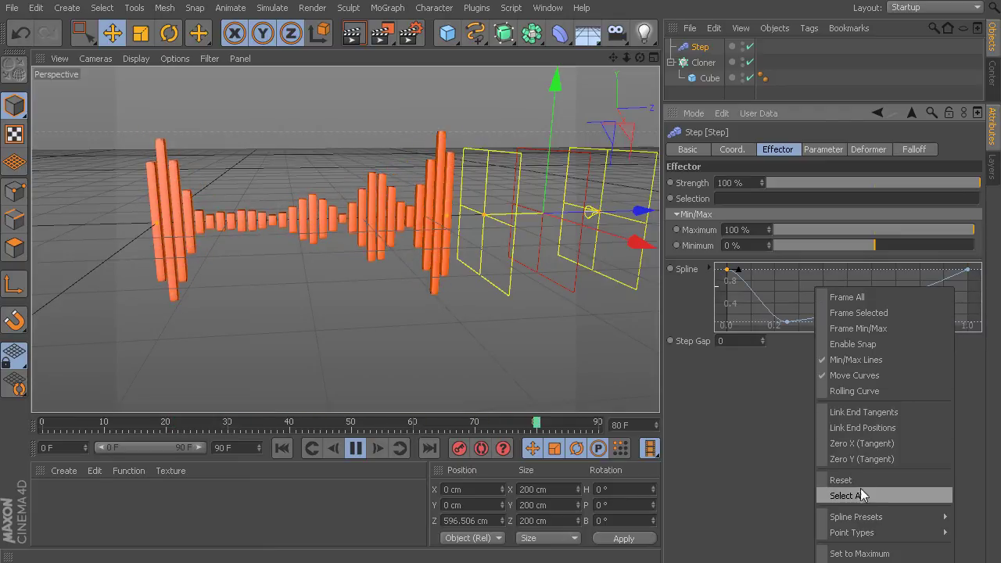
mouse_move(853, 523)
click(991, 523)
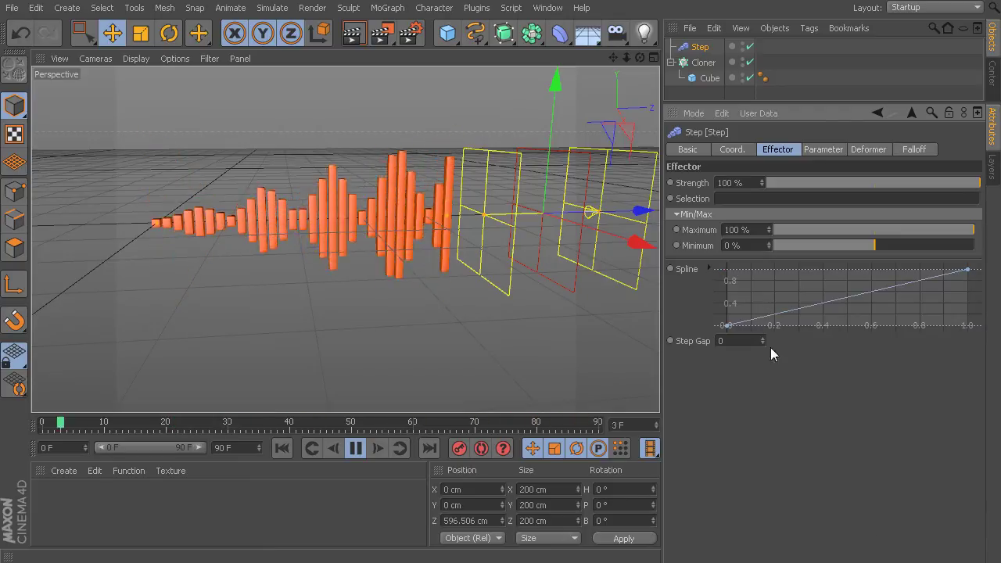
drag(728, 335, 716, 266)
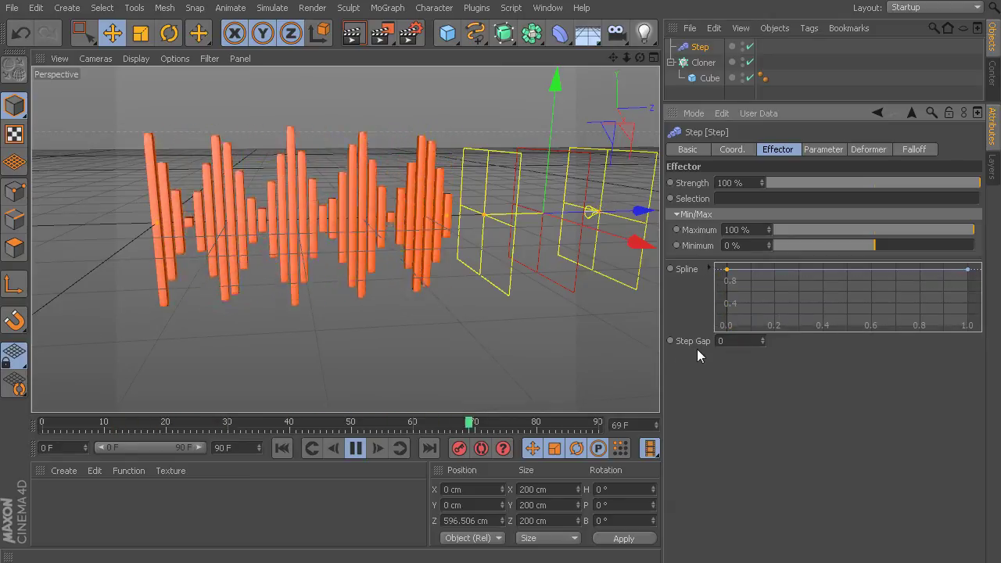
click(915, 148)
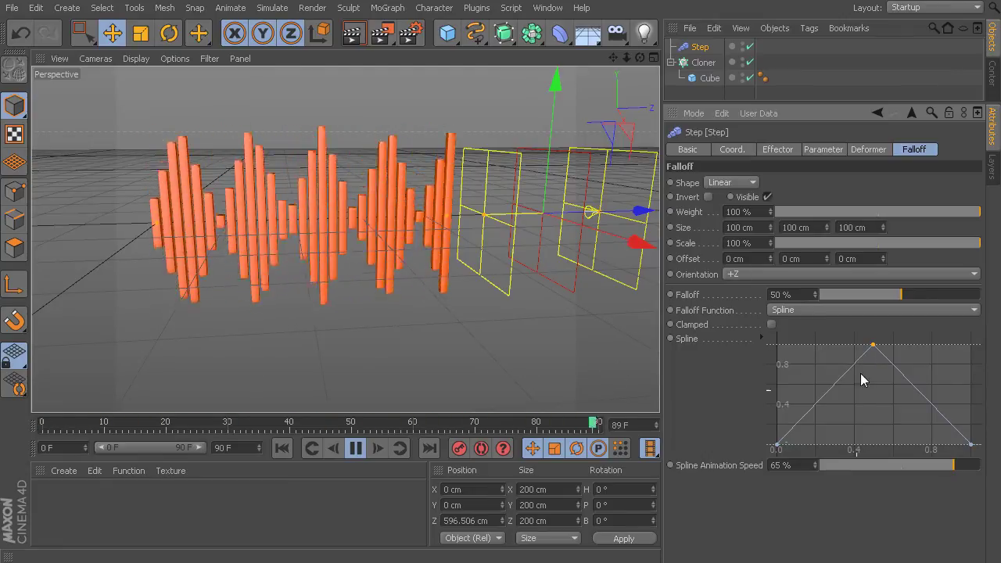
Step: Lower the Effector spline's left point and pull its middle point to 0, forming a V
click(778, 151)
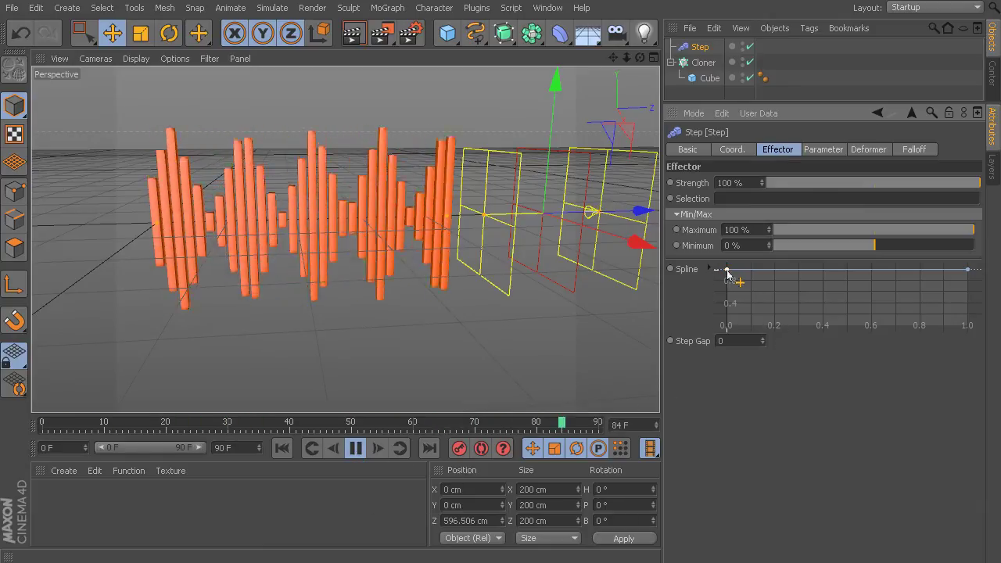
mouse_move(727, 272)
mouse_down()
mouse_move(726, 332)
mouse_move(727, 304)
mouse_up()
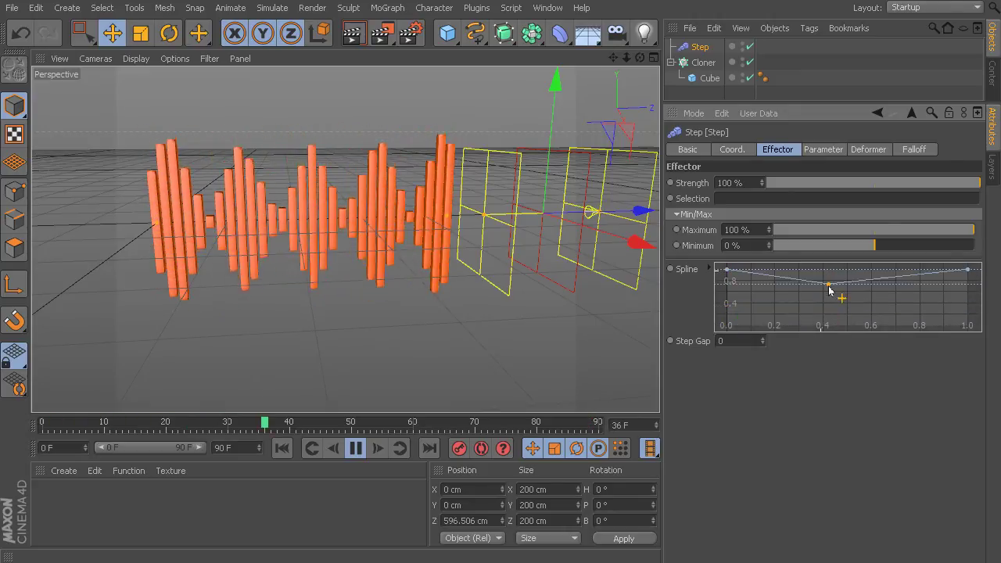
drag(830, 291, 836, 332)
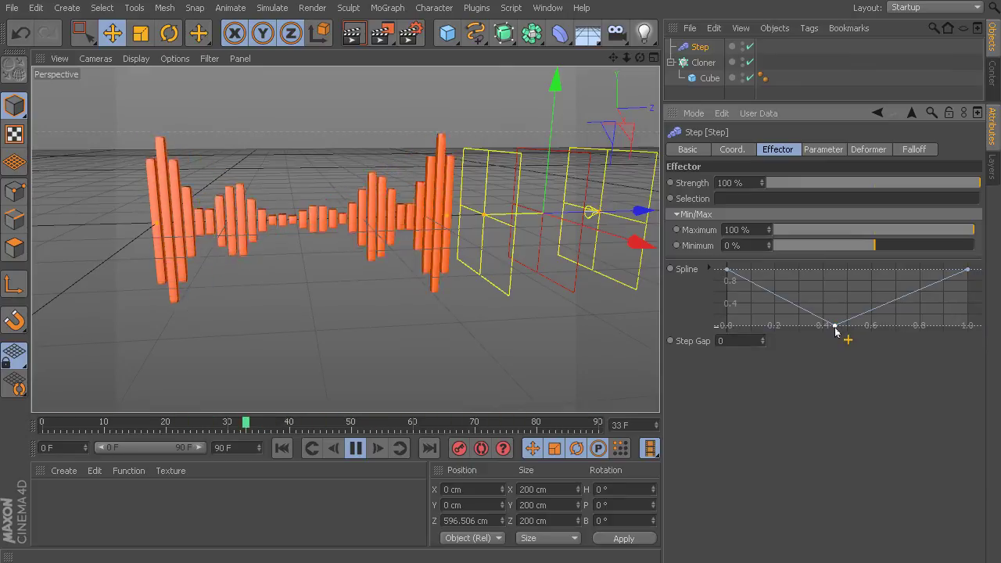
drag(836, 331, 842, 332)
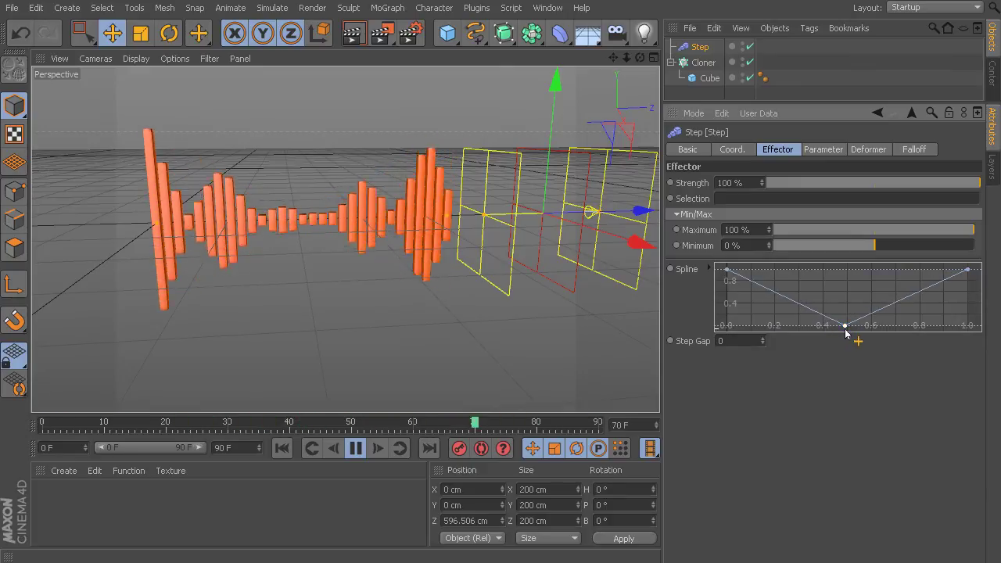